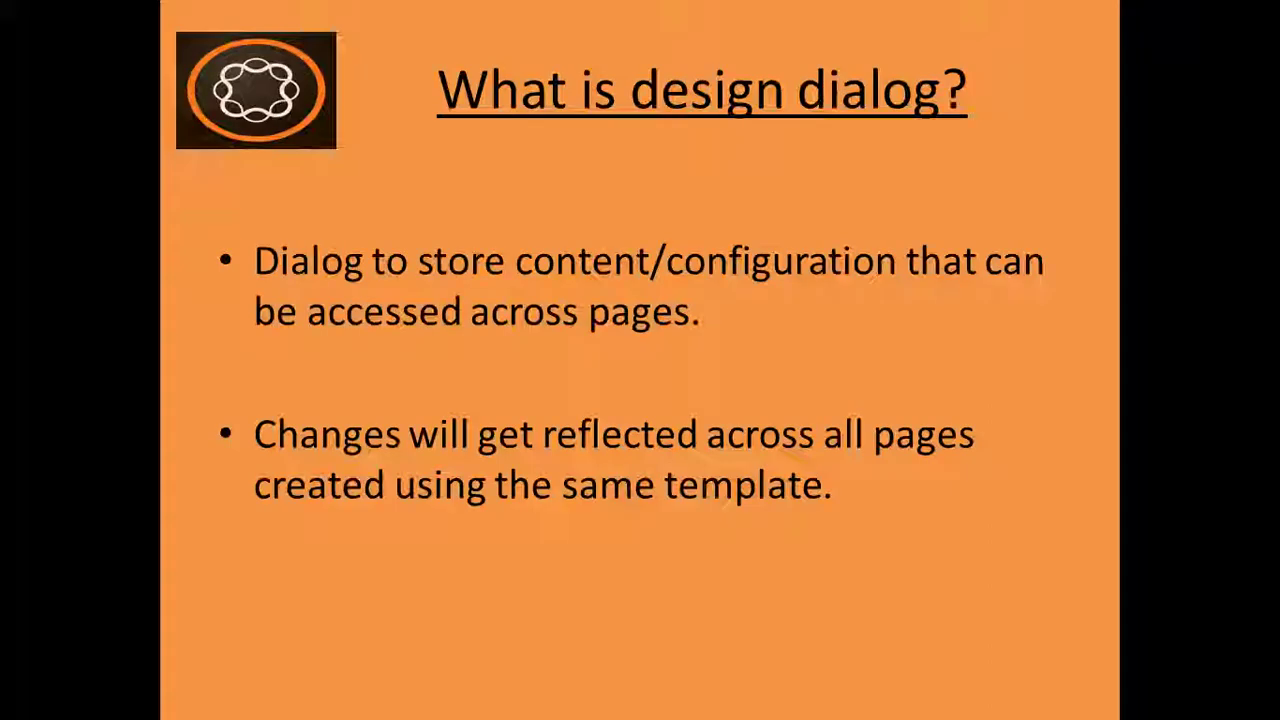
- Exit the full-screen 'What is design dialog?' slide show
{"action": "key", "text": "super+d"}
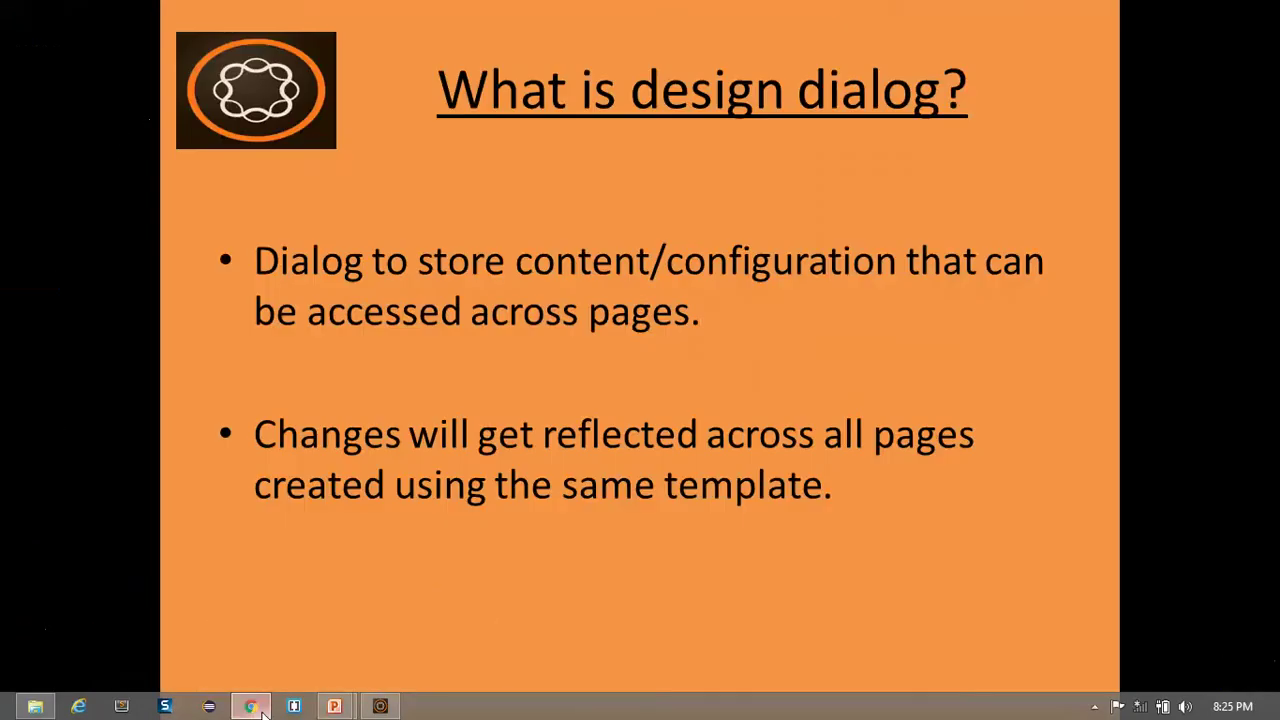
- Open the Geometrixx Demo Site's English Products page in the page editor from Sites
{"action": "left_click", "coordinate": [251, 706]}
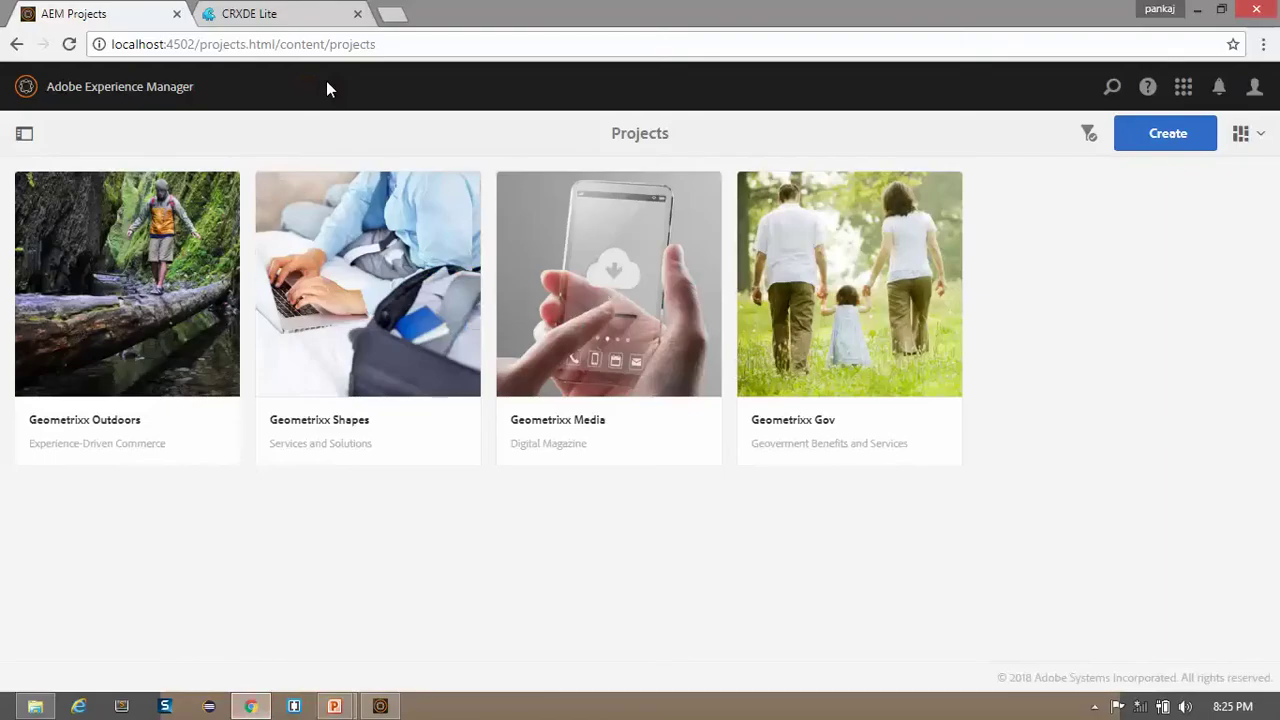
{"action": "left_click", "coordinate": [146, 100]}
{"action": "left_click", "coordinate": [427, 322]}
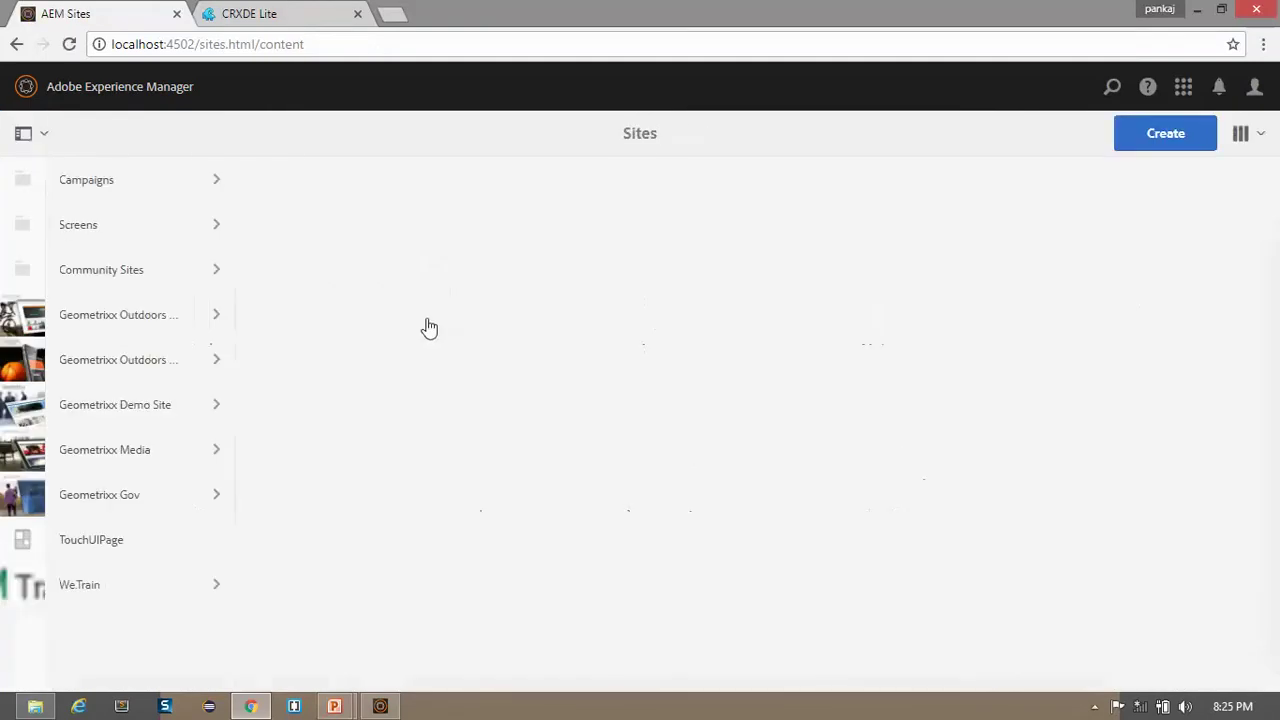
{"action": "left_click", "coordinate": [188, 414]}
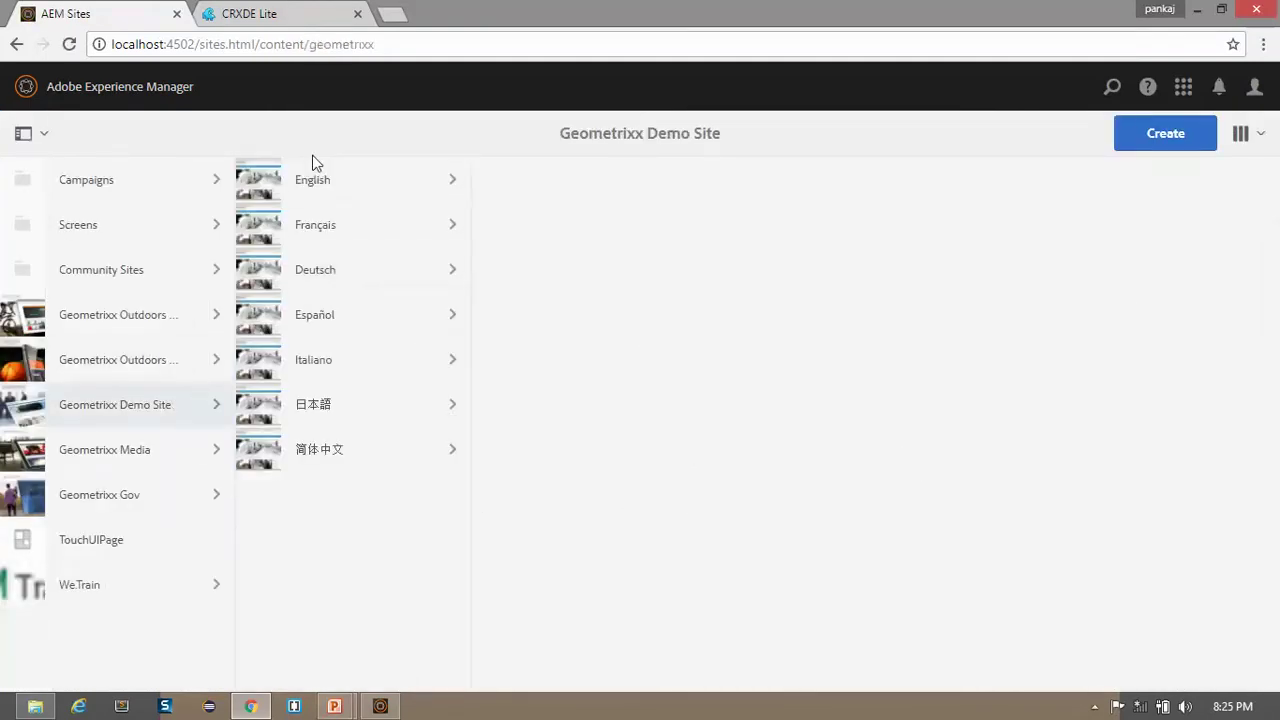
{"action": "left_click", "coordinate": [376, 184]}
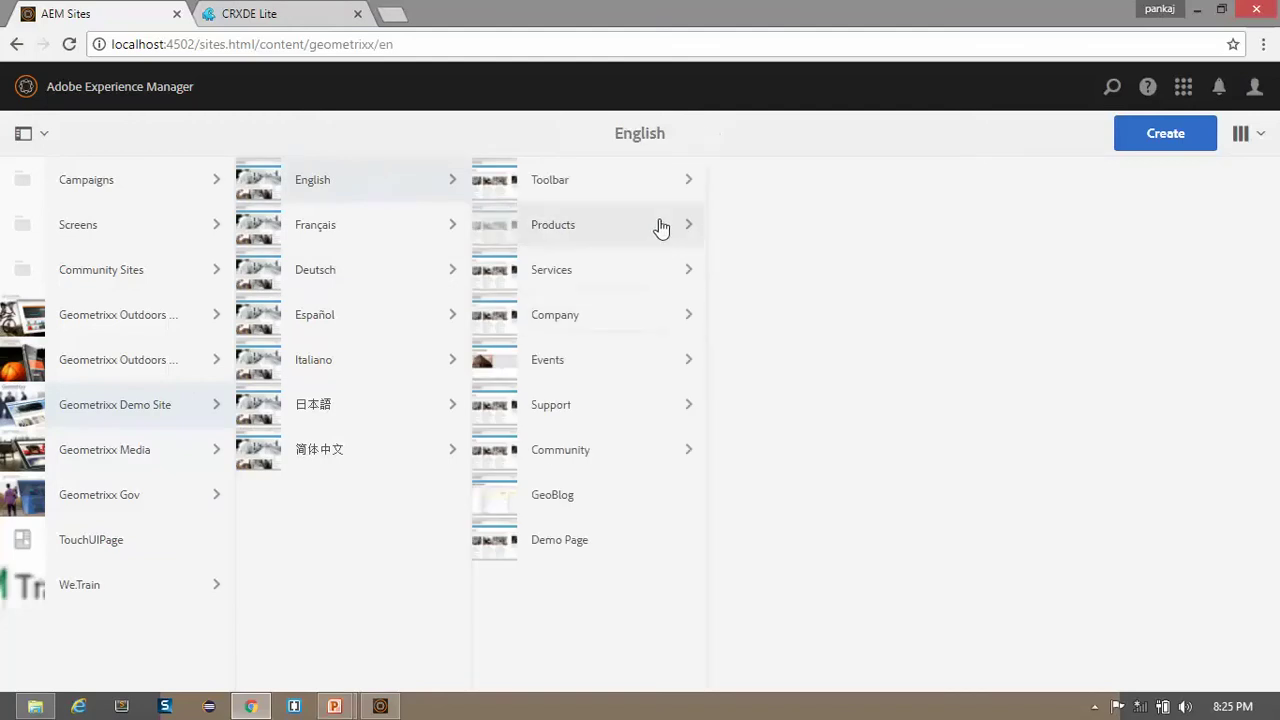
{"action": "left_click", "coordinate": [503, 234]}
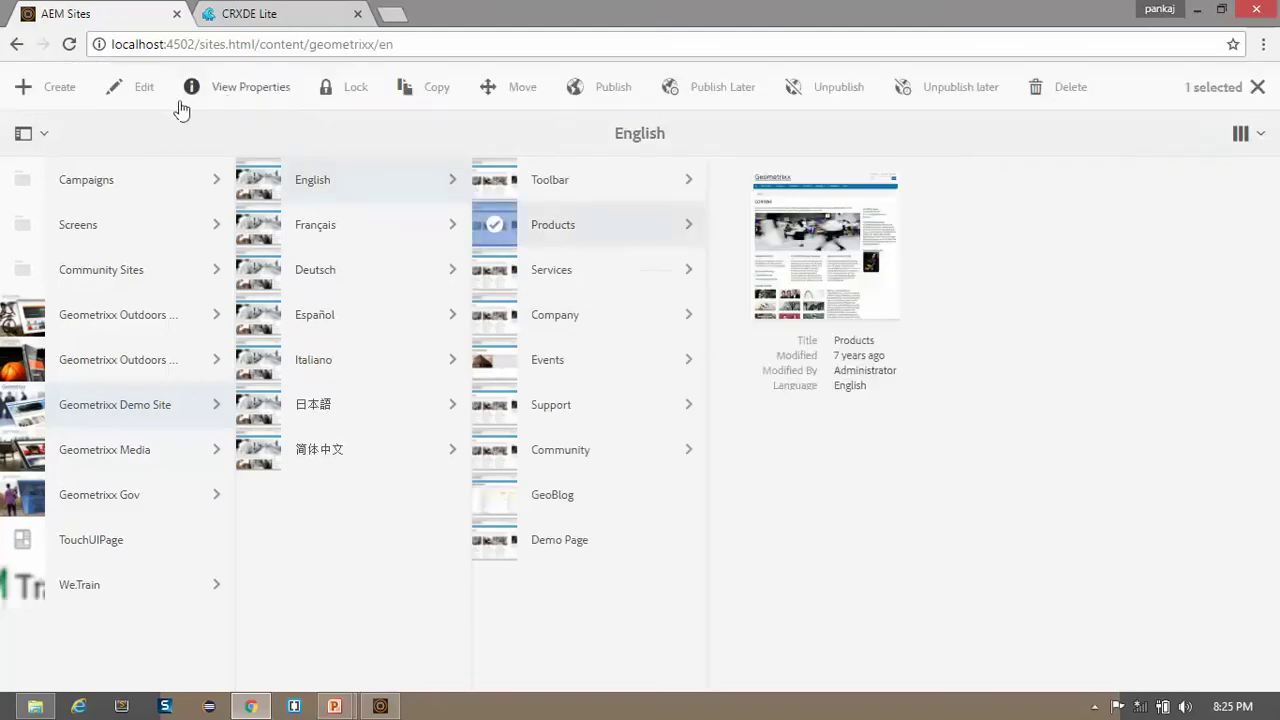
{"action": "left_click", "coordinate": [146, 89]}
- Open the Triangle product page under Products in the page editor
{"action": "left_click", "coordinate": [128, 18]}
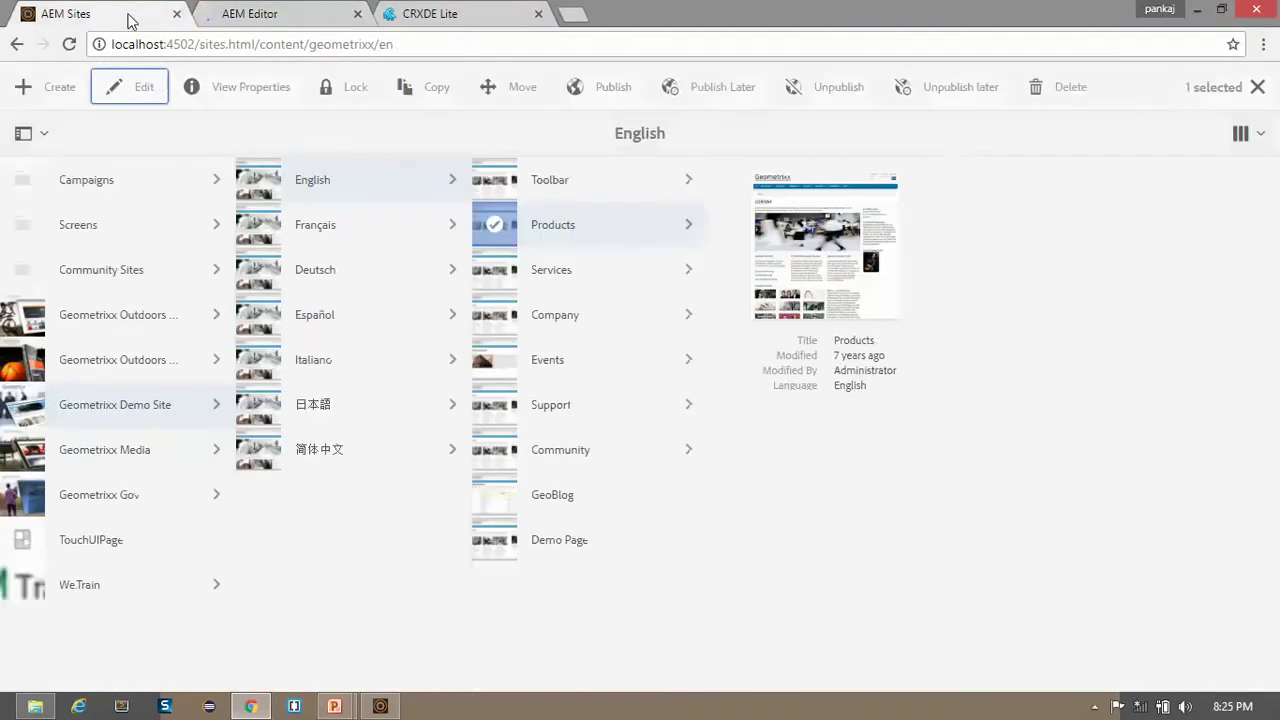
{"action": "left_click", "coordinate": [677, 241]}
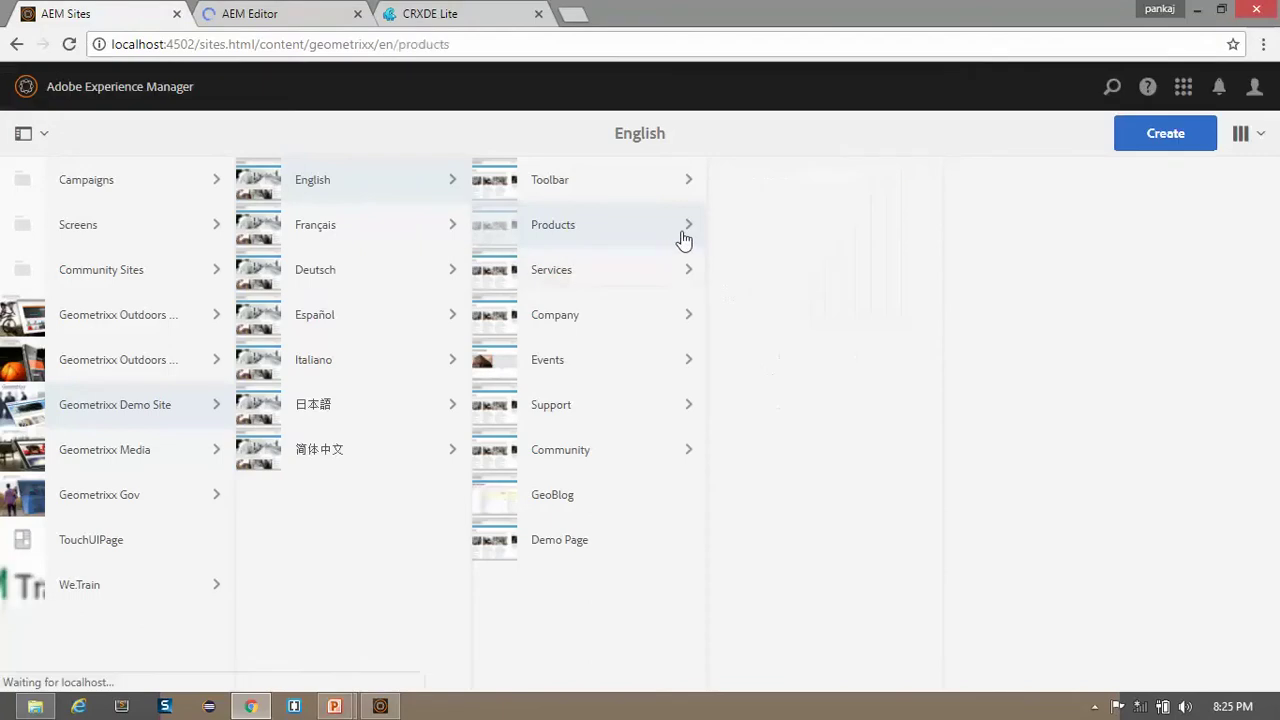
{"action": "left_click", "coordinate": [733, 190]}
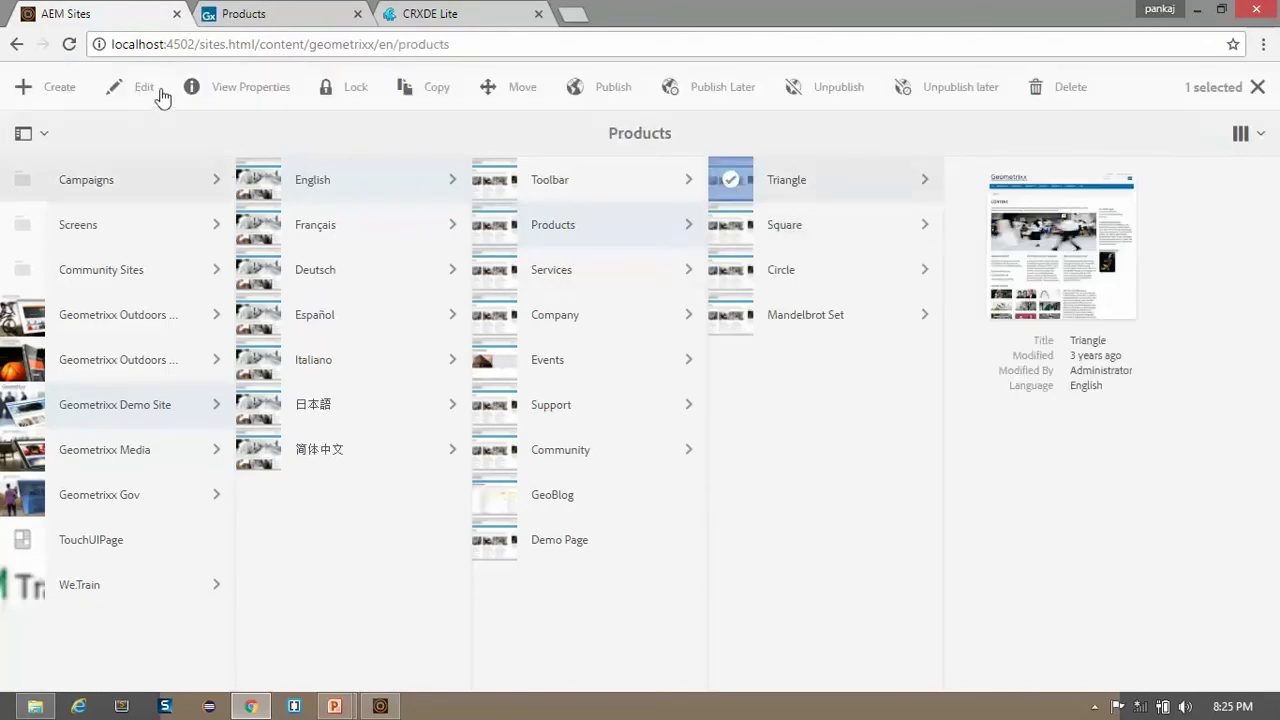
{"action": "left_click", "coordinate": [142, 90]}
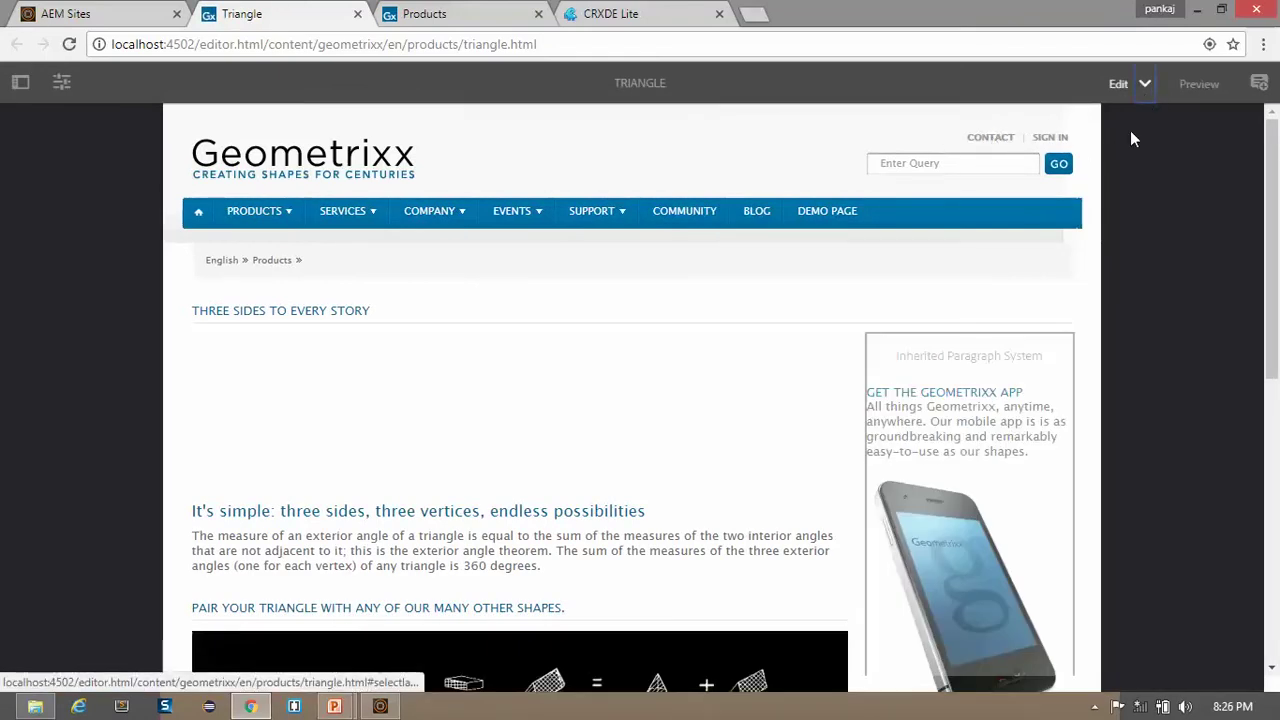
- In Design mode, open the Triangle title's design settings showing Default Type Small
{"action": "left_click", "coordinate": [1145, 84]}
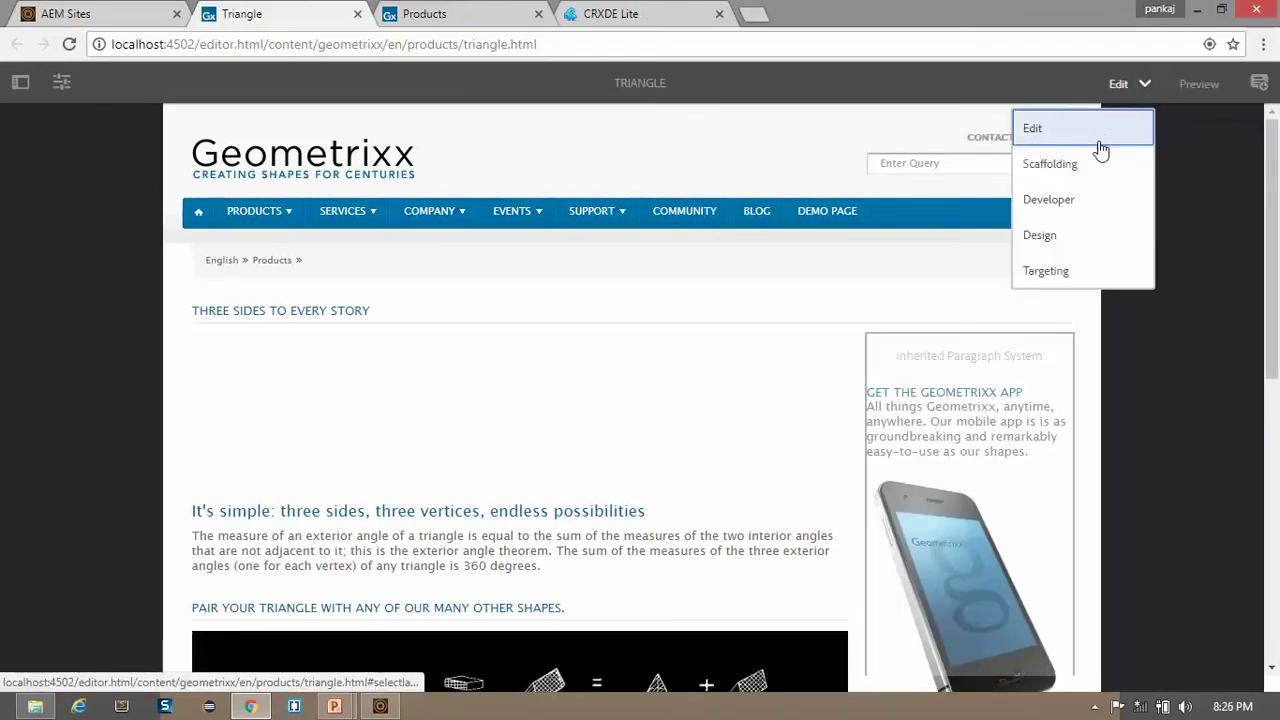
{"action": "left_click", "coordinate": [1068, 235]}
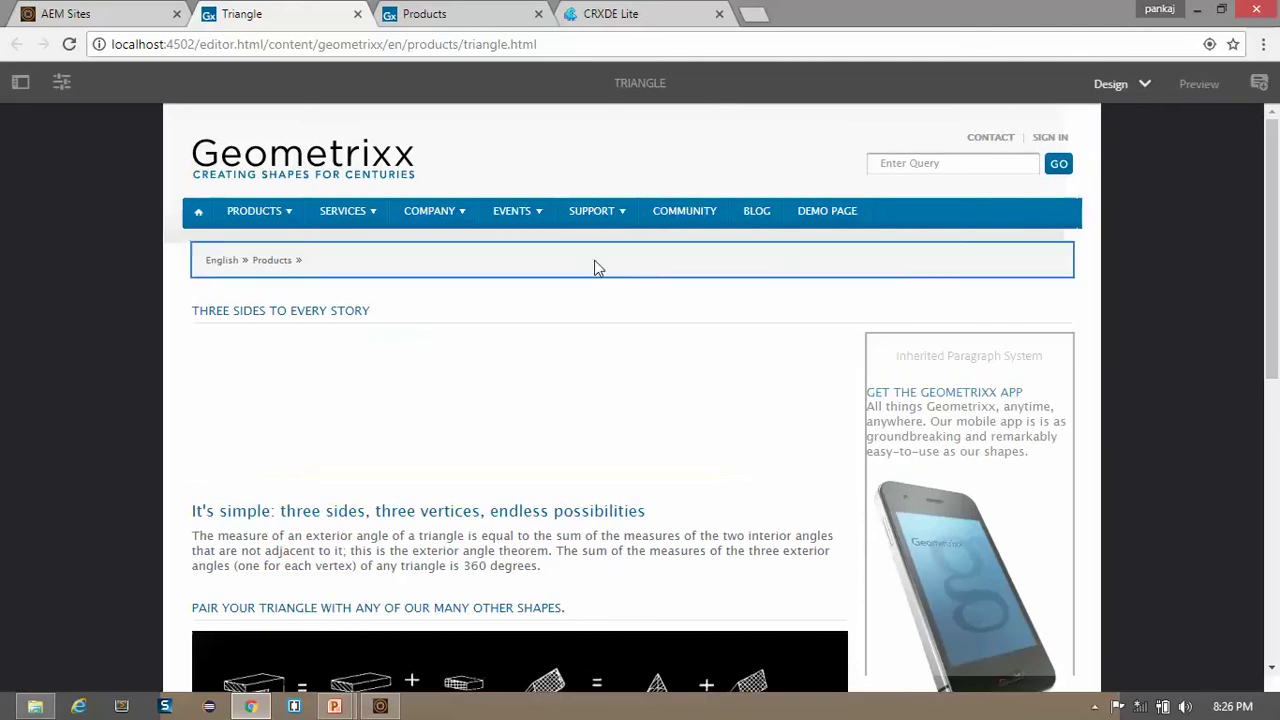
{"action": "left_click", "coordinate": [402, 322]}
{"action": "left_click", "coordinate": [218, 277]}
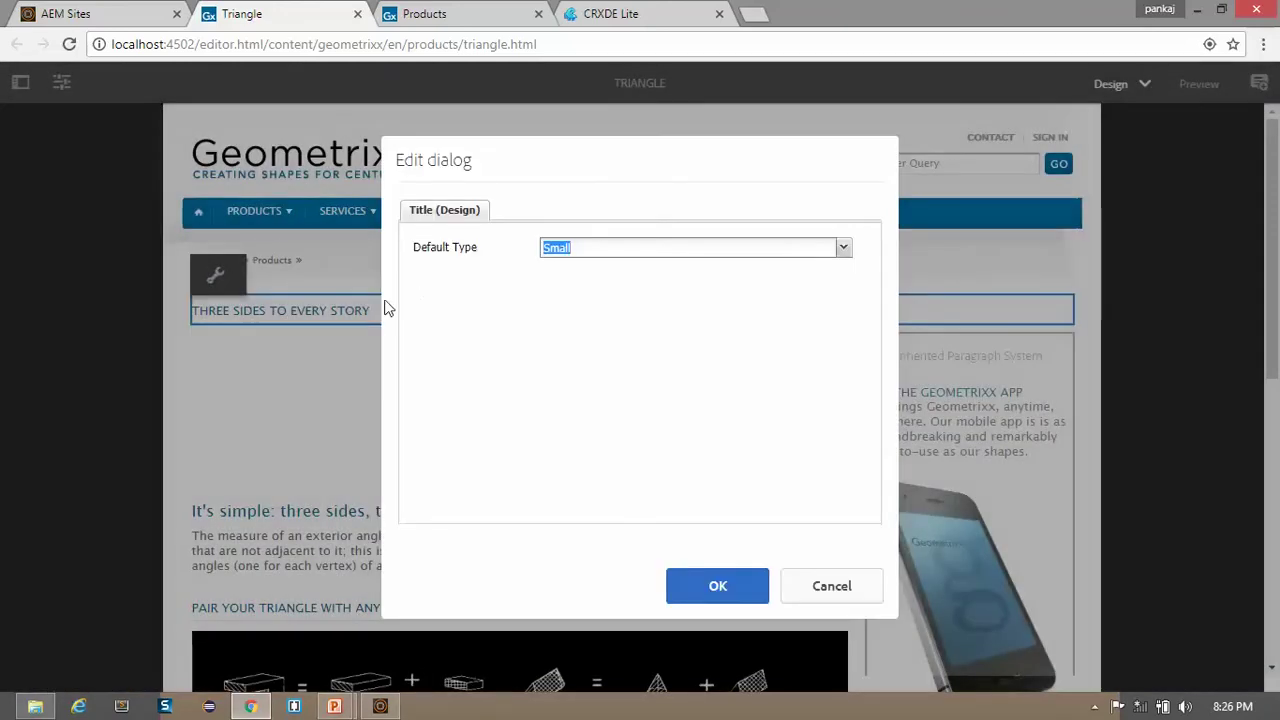
{"action": "left_click", "coordinate": [667, 302]}
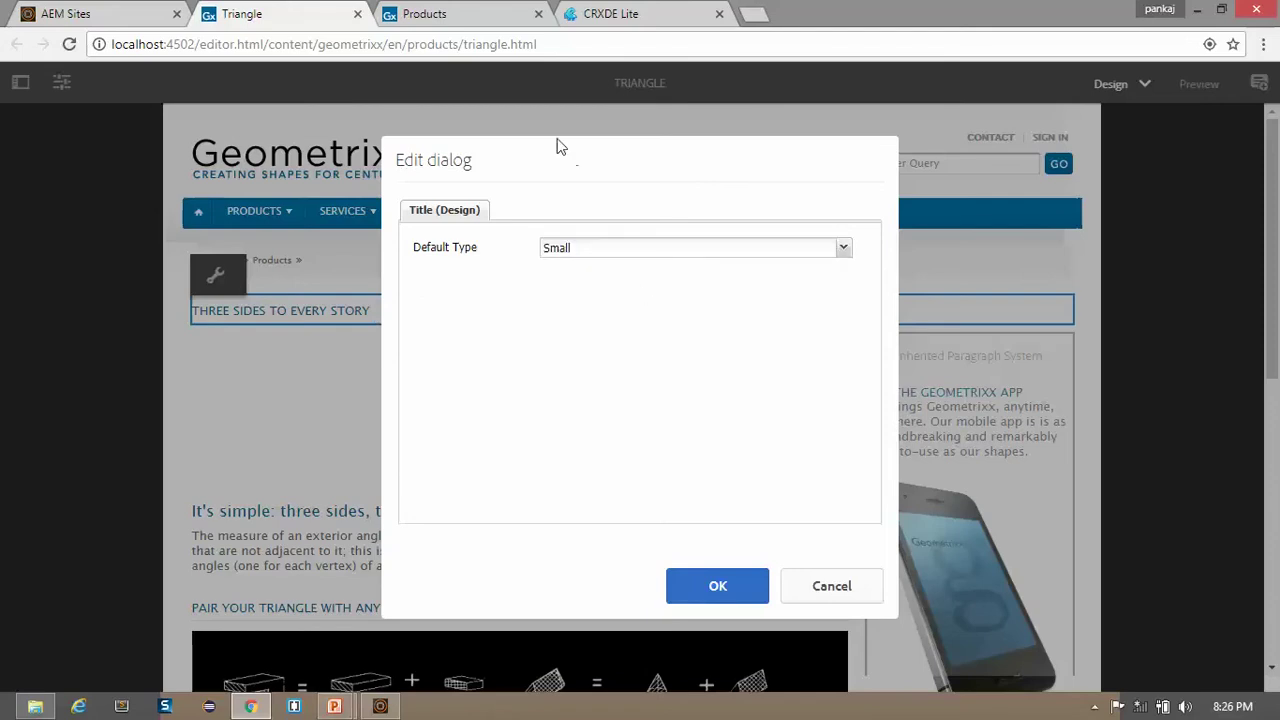
{"action": "left_click", "coordinate": [440, 13]}
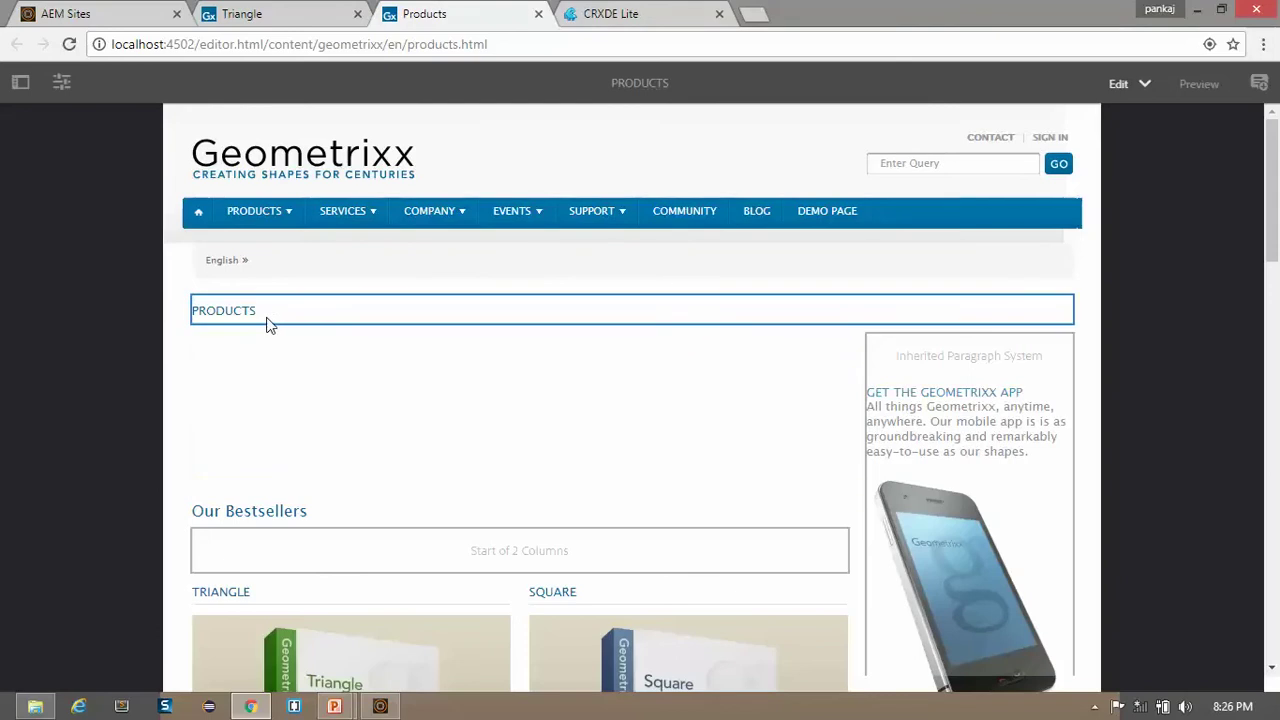
- Confirm in Design mode that the PRODUCTS title's Default Type is Small, then cancel
{"action": "left_click", "coordinate": [1144, 84]}
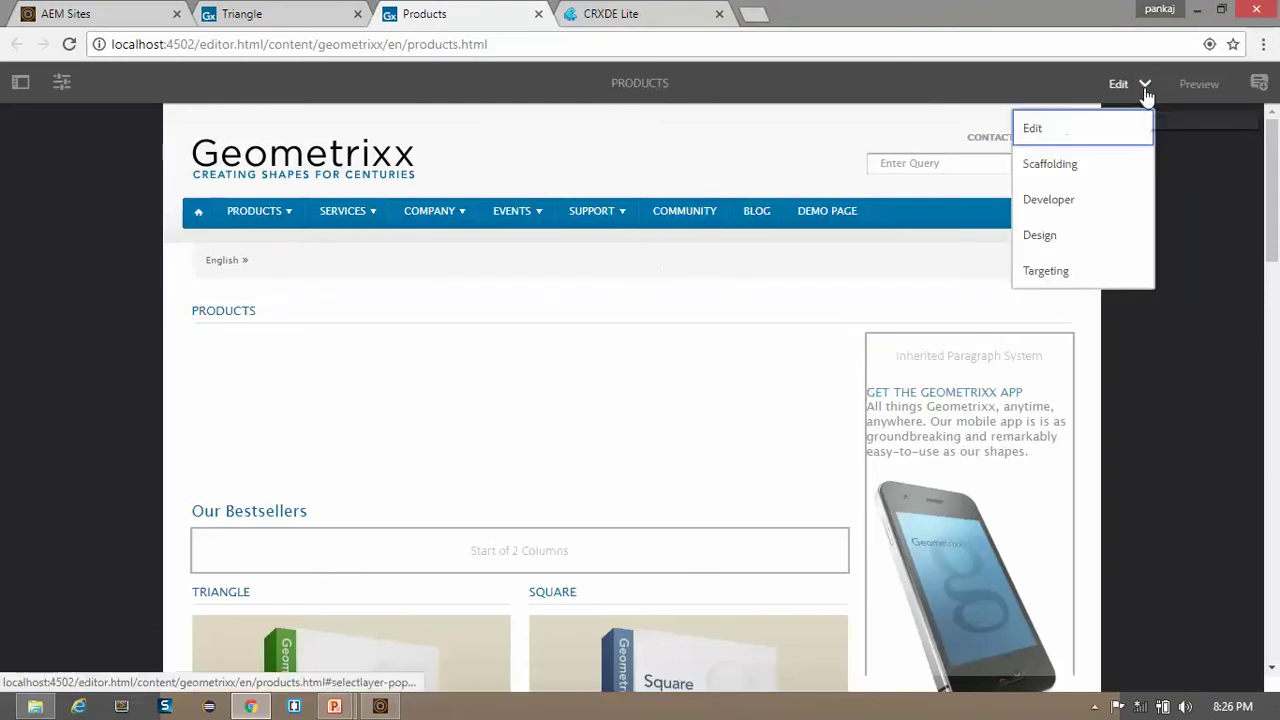
{"action": "left_click", "coordinate": [1069, 234]}
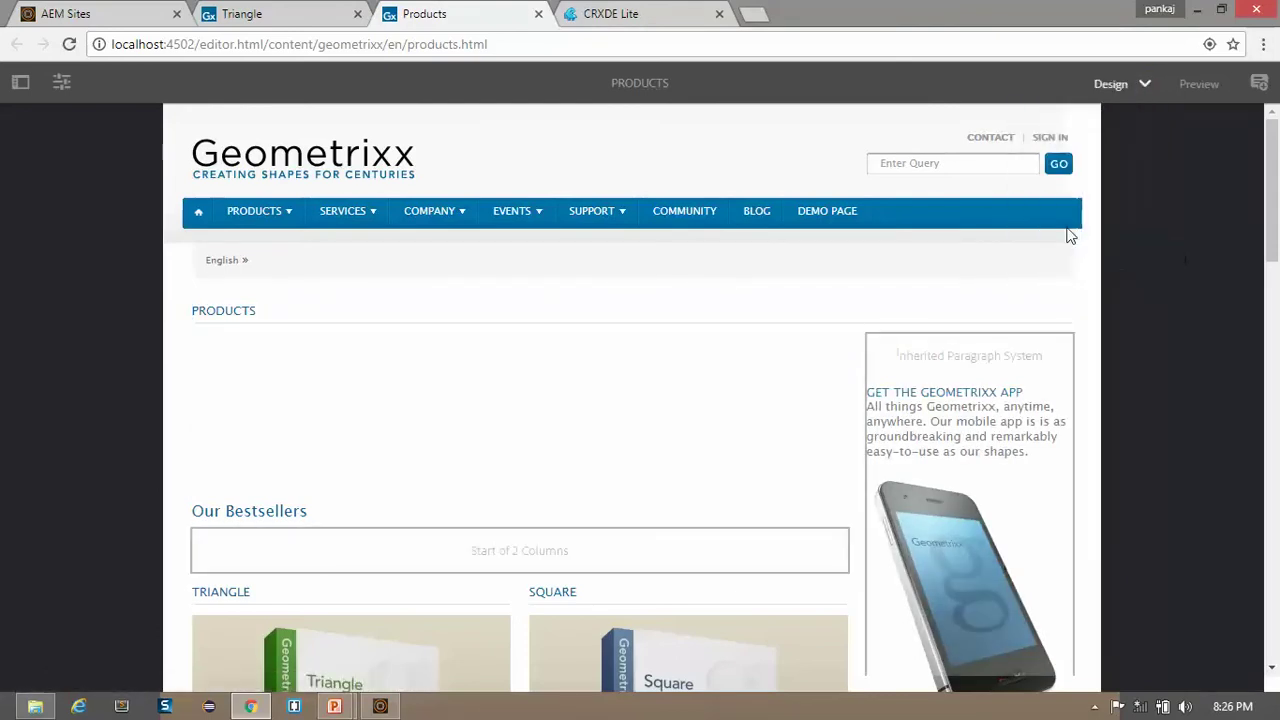
{"action": "left_click", "coordinate": [400, 316]}
{"action": "left_click", "coordinate": [216, 282]}
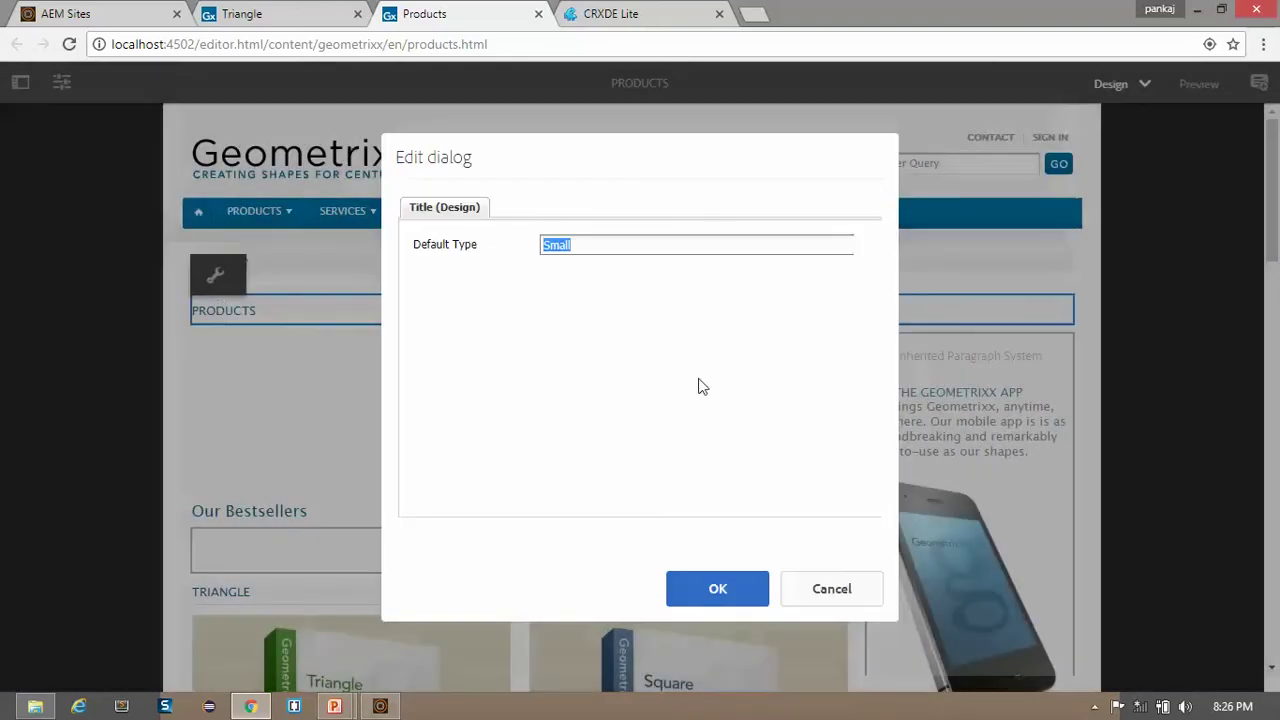
{"action": "left_click", "coordinate": [818, 592]}
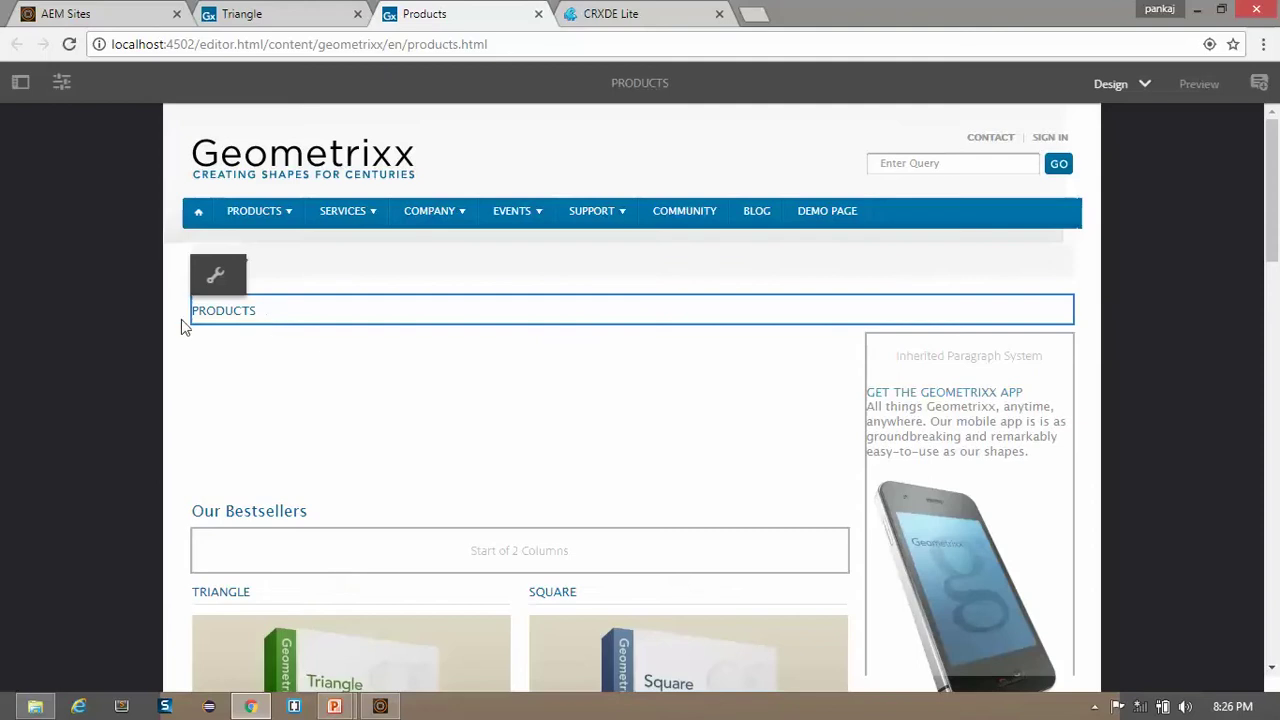
{"action": "left_click", "coordinate": [258, 14]}
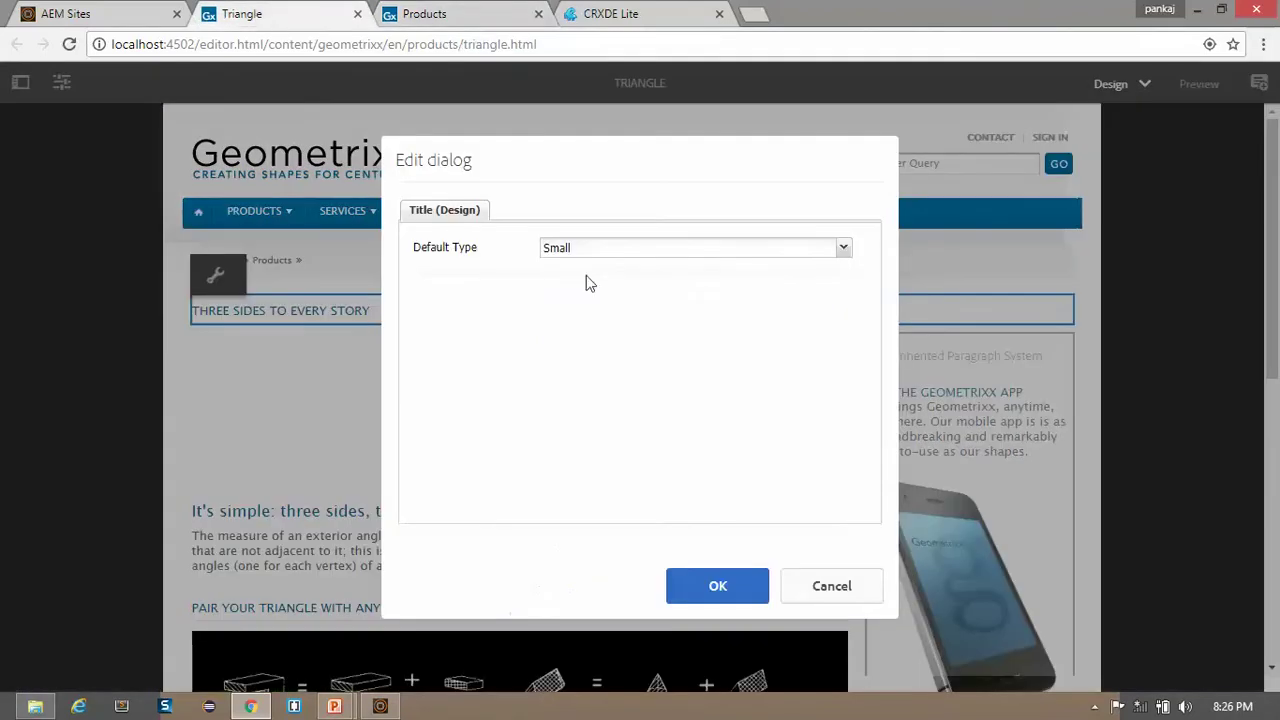
- Set the title's design Default Type to Extra Large and save it
{"action": "left_click", "coordinate": [677, 258]}
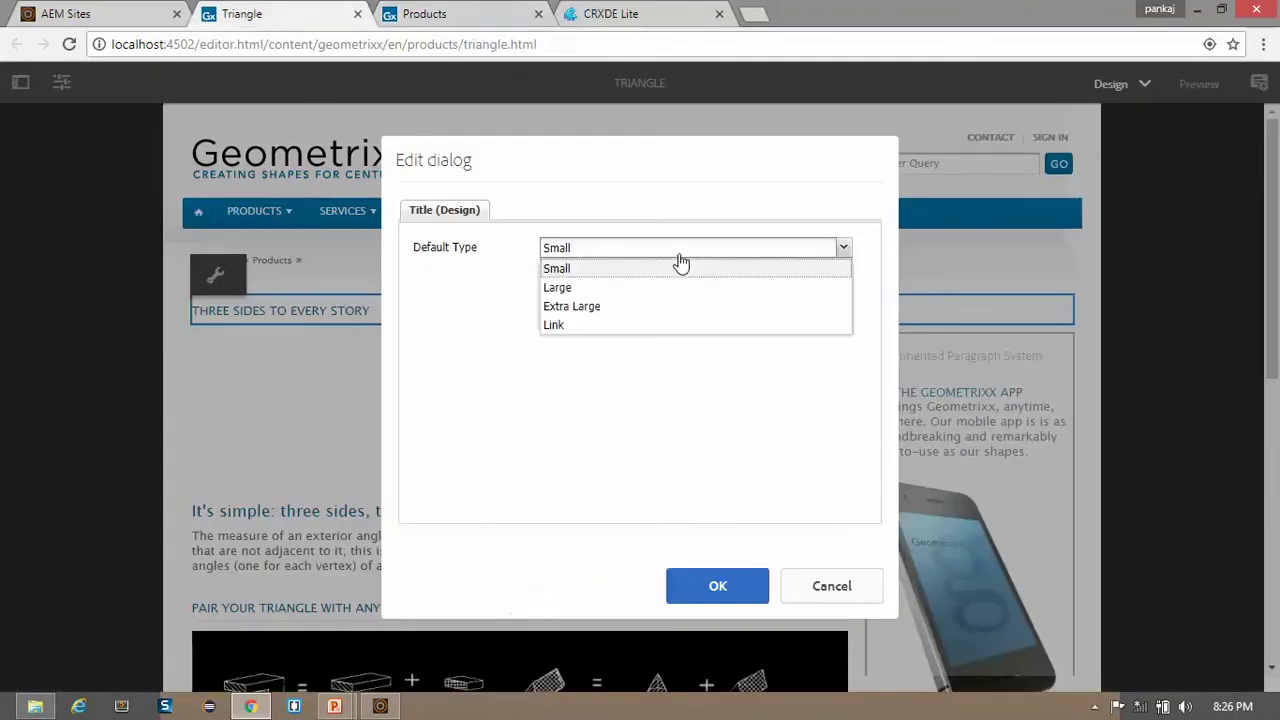
{"action": "left_click", "coordinate": [588, 308]}
{"action": "left_click", "coordinate": [719, 592]}
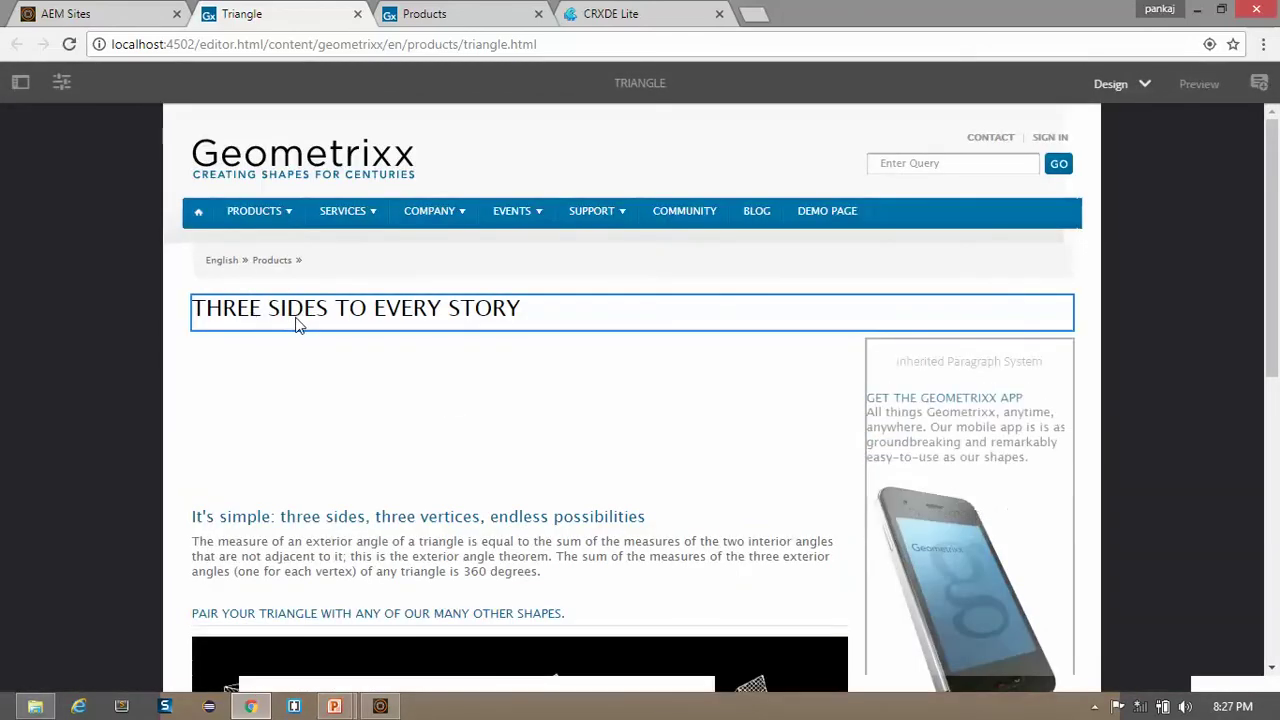
- Reload the Products page and verify its title's Default Type is now Extra Large
{"action": "left_click", "coordinate": [426, 8]}
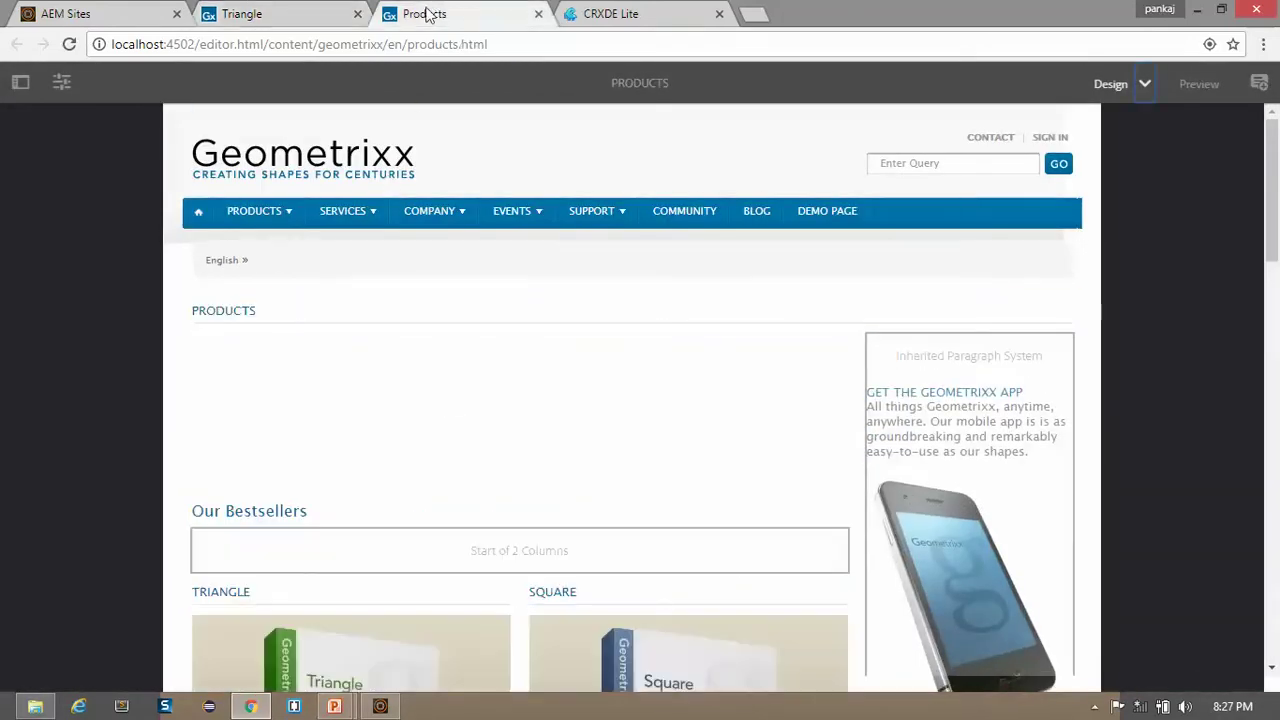
{"action": "left_click", "coordinate": [67, 45]}
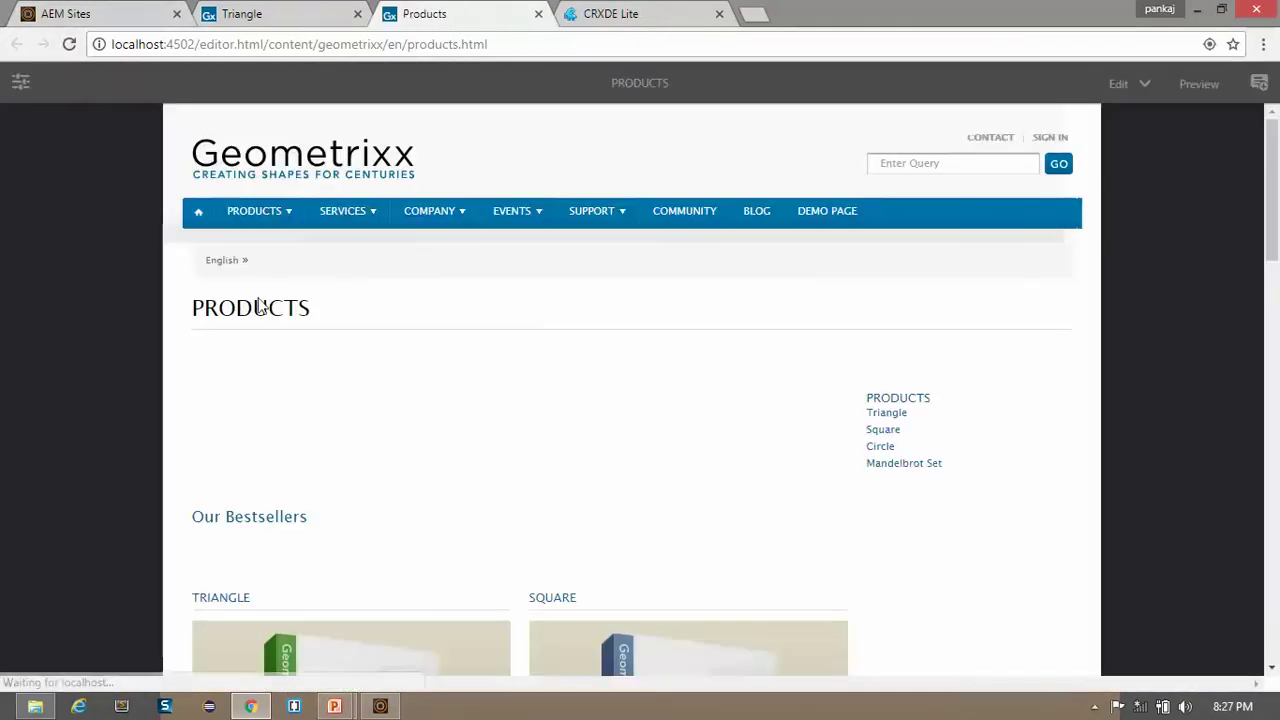
{"action": "left_click", "coordinate": [341, 323]}
{"action": "left_click", "coordinate": [221, 280]}
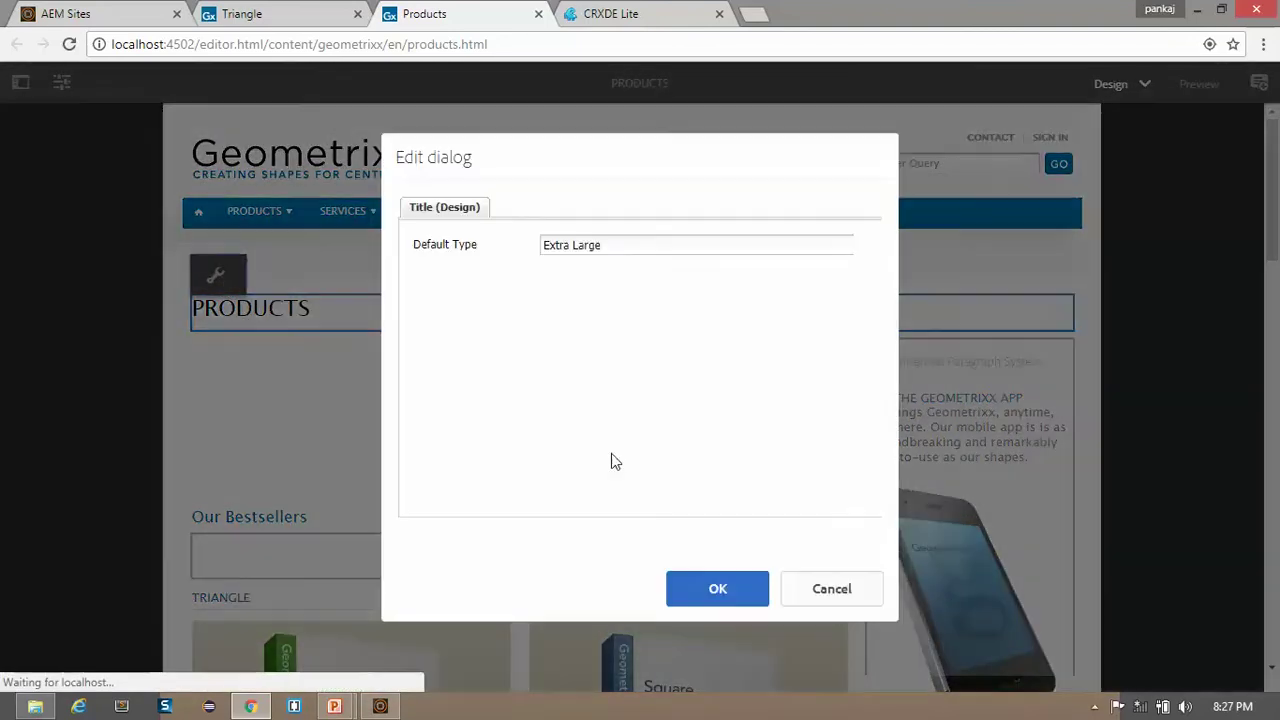
{"action": "left_click", "coordinate": [628, 248]}
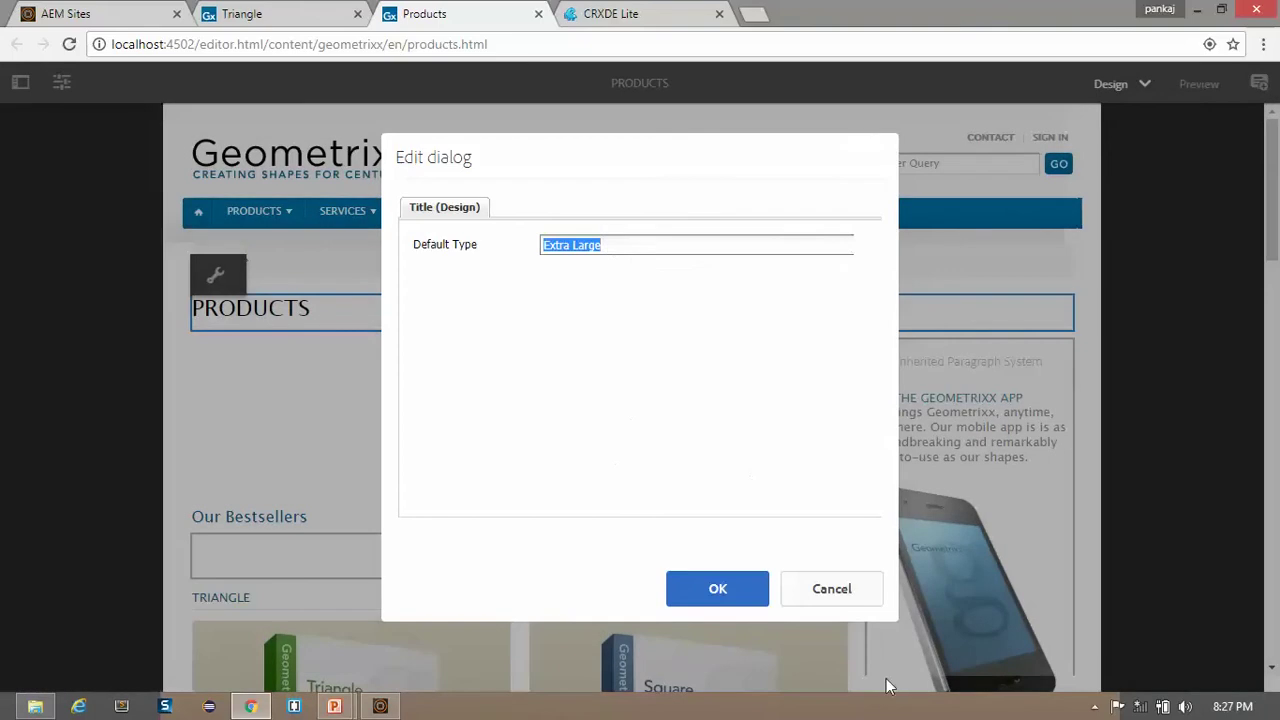
{"action": "left_click", "coordinate": [830, 589]}
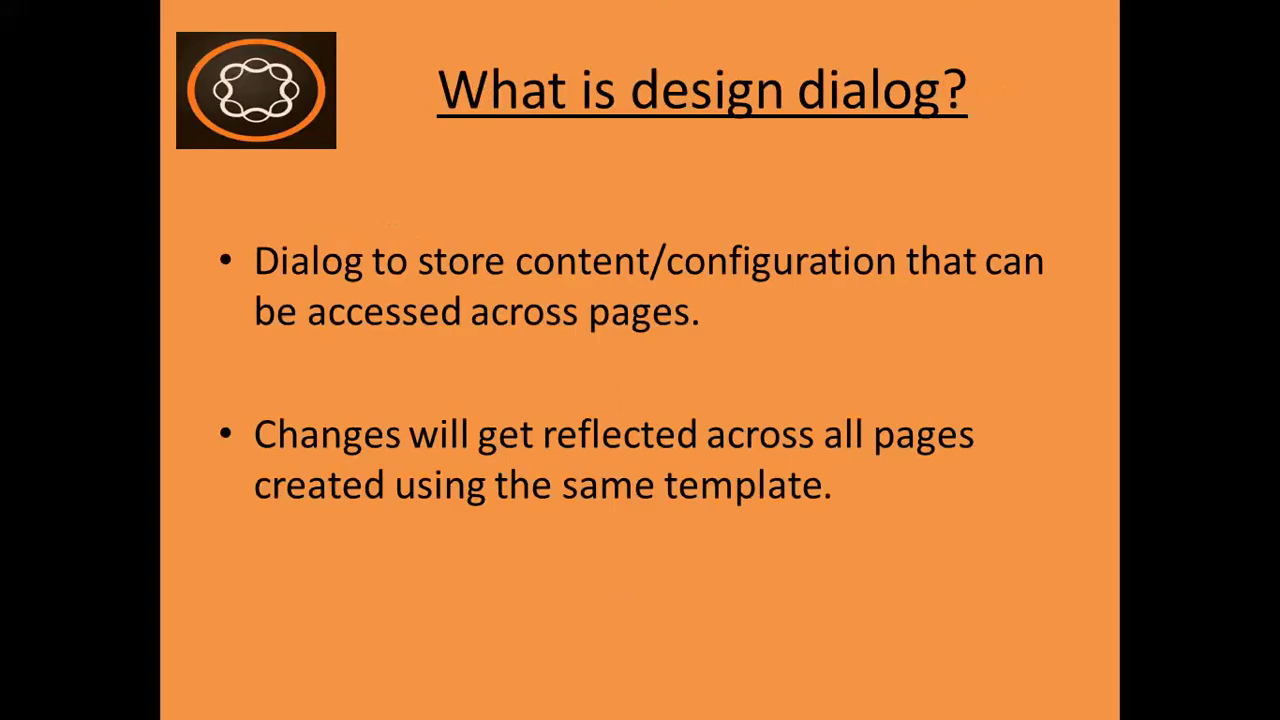
- Advance to the comparison slide, showing node names design_dialog and dialog, then return to Chrome
{"action": "key", "text": "Right"}
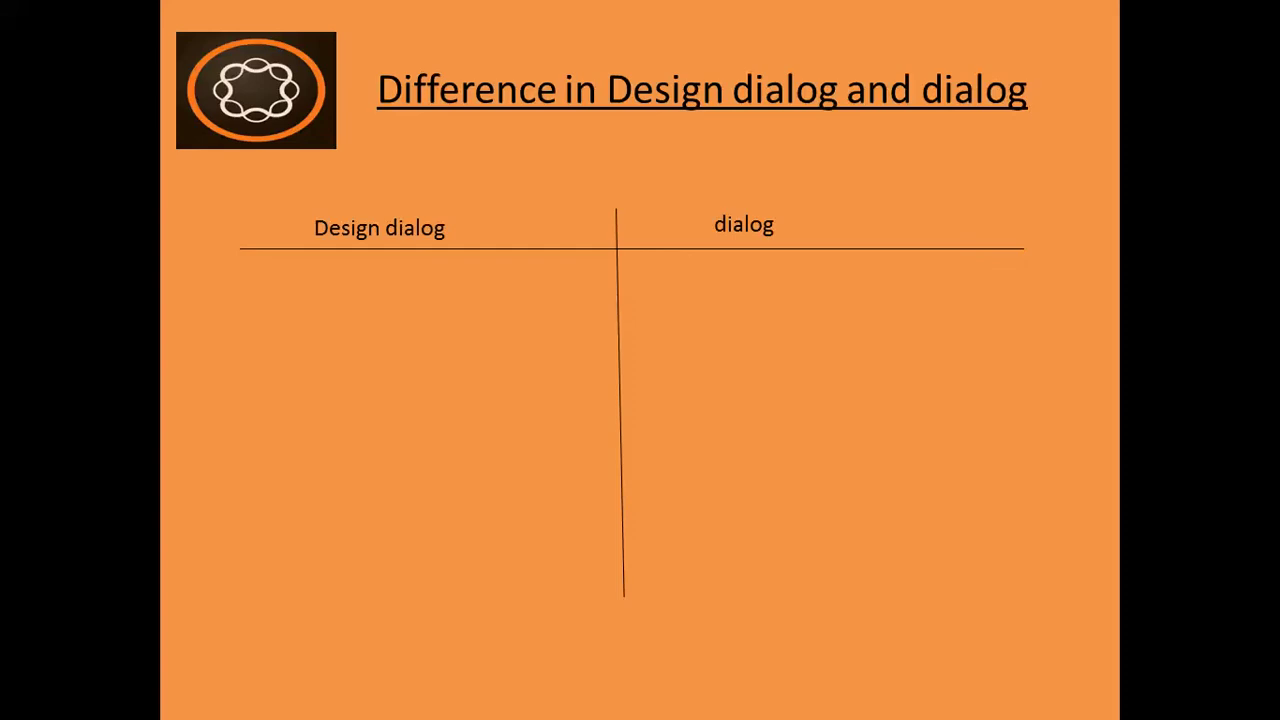
{"action": "key", "text": "Right"}
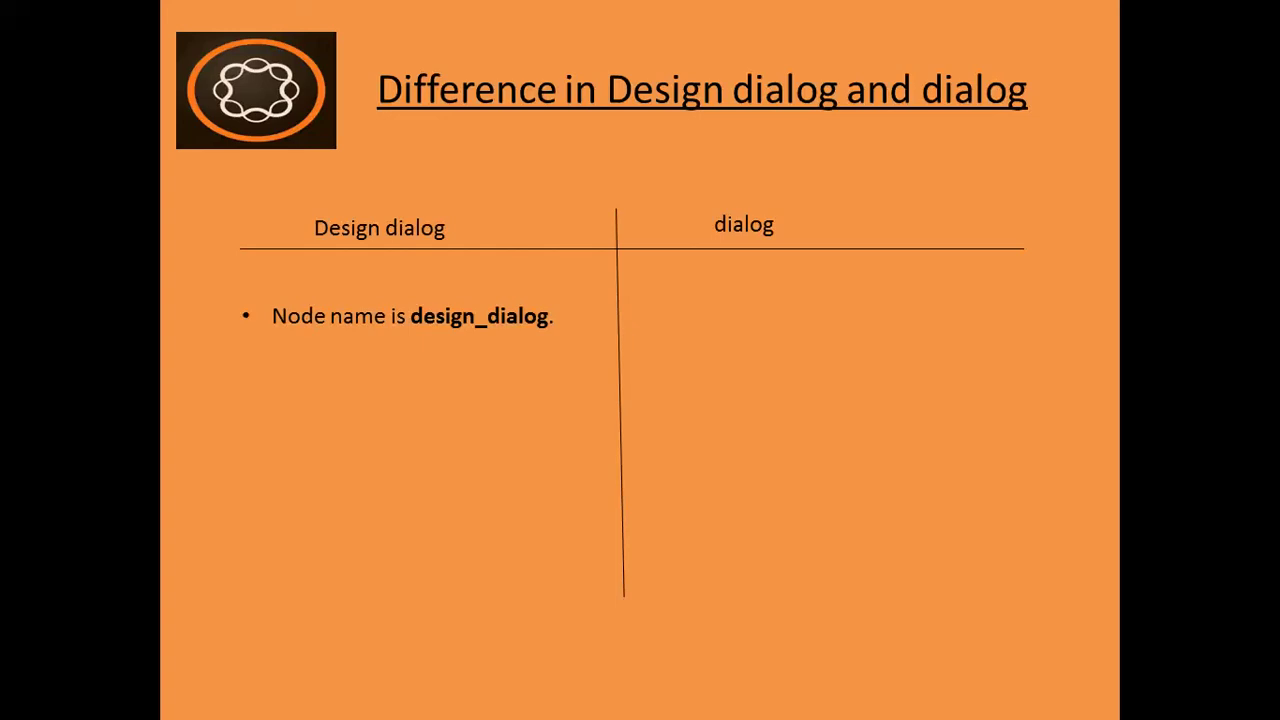
{"action": "key", "text": "Right"}
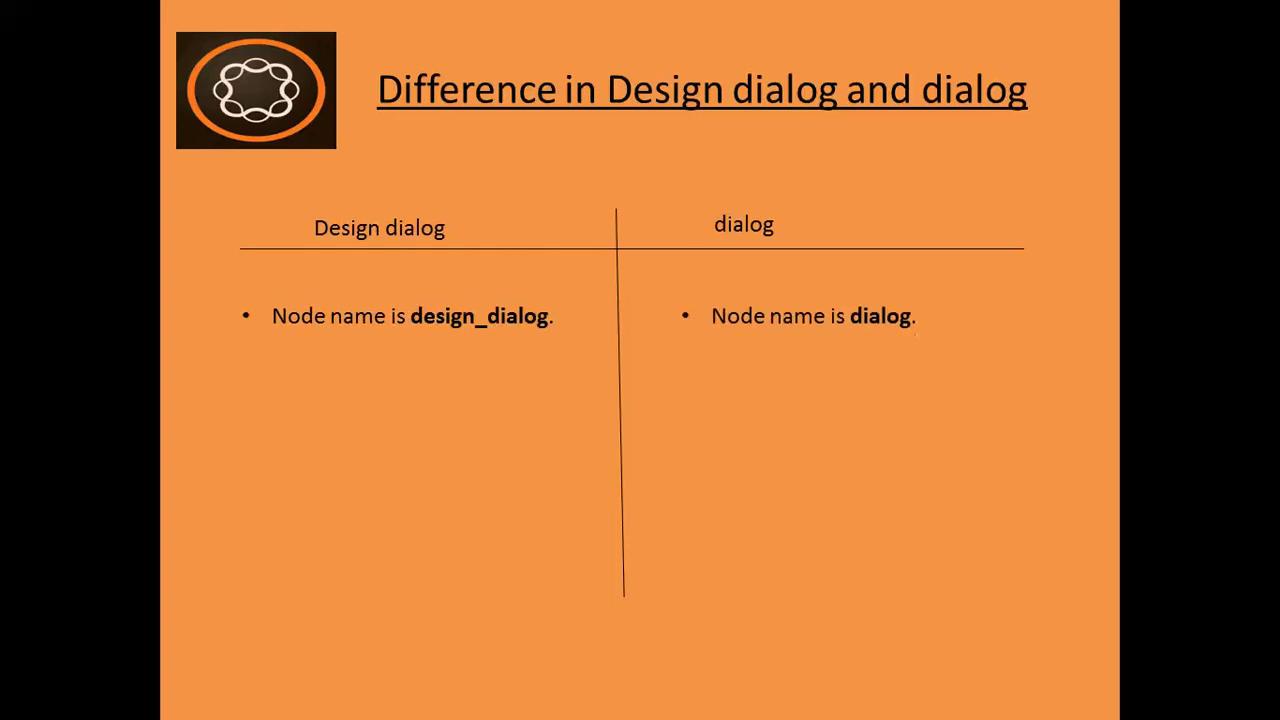
{"action": "key", "text": "alt+Tab"}
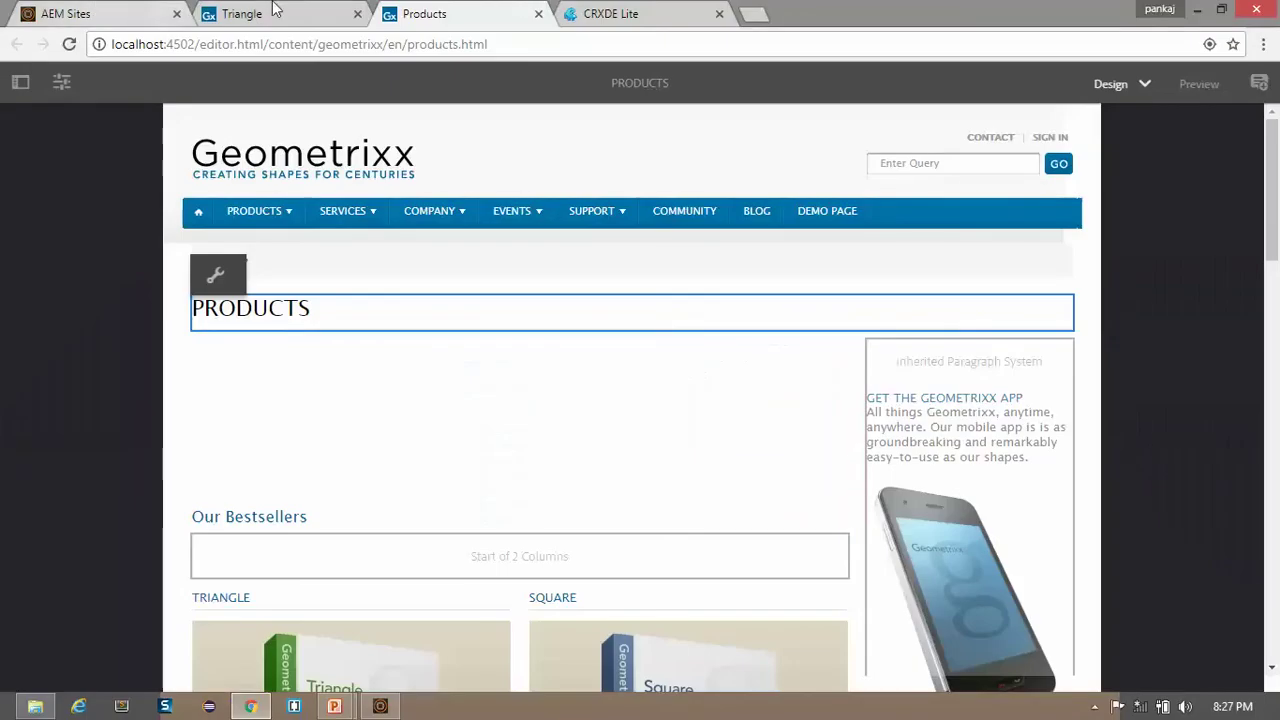
- In CRXDE Lite, expand libs > wcm > foundation > components > title to list its dialog nodes
{"action": "left_click", "coordinate": [635, 12]}
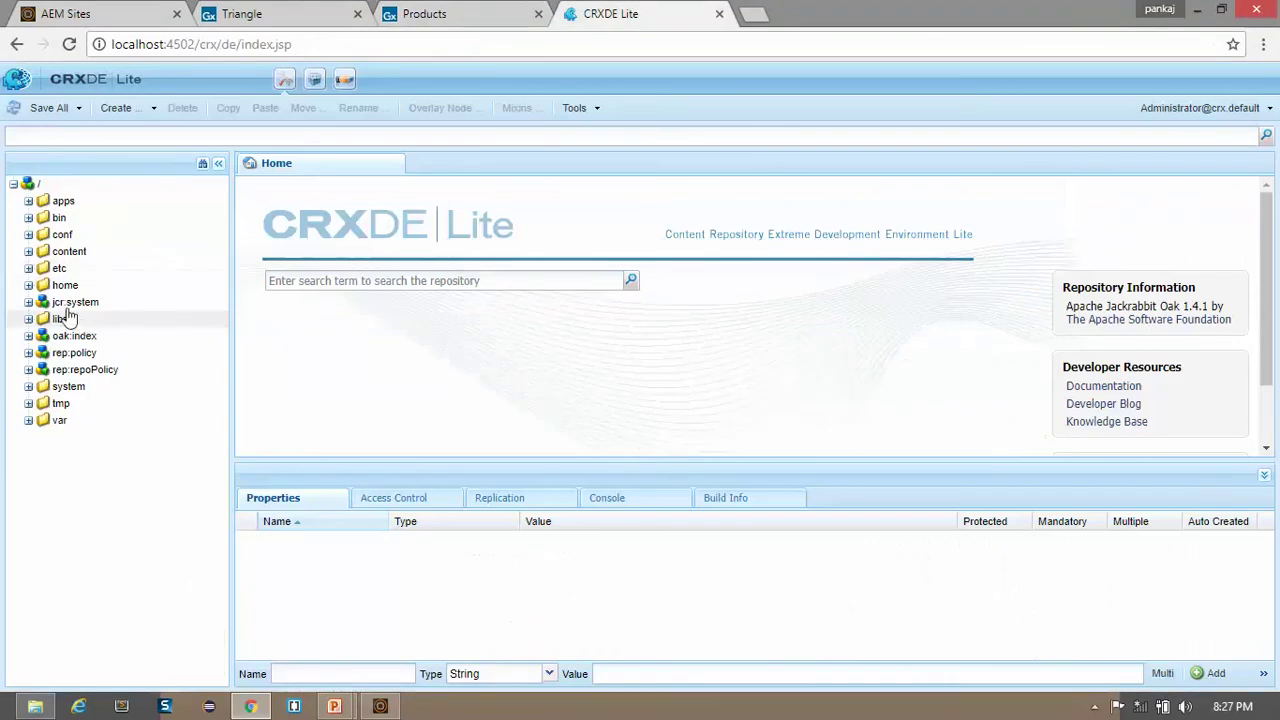
{"action": "left_click", "coordinate": [28, 319]}
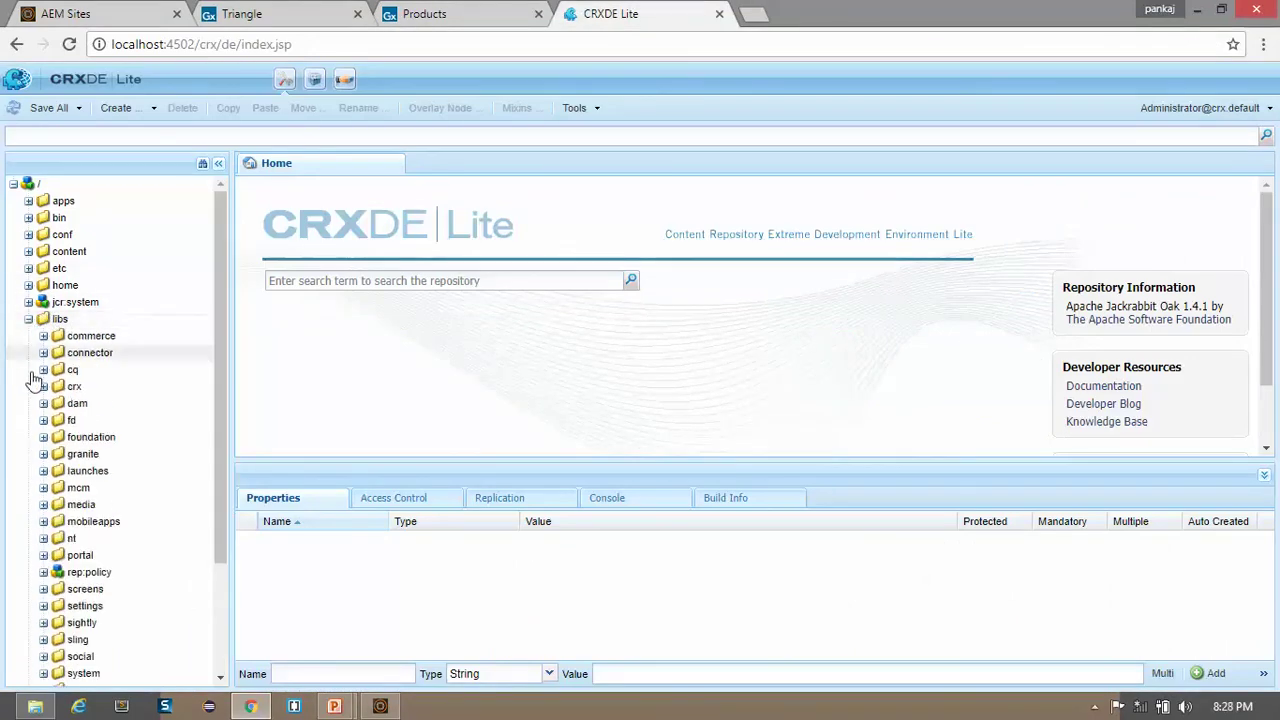
{"action": "left_click_drag", "start_coordinate": [220, 449], "coordinate": [191, 594]}
{"action": "left_click", "coordinate": [43, 559]}
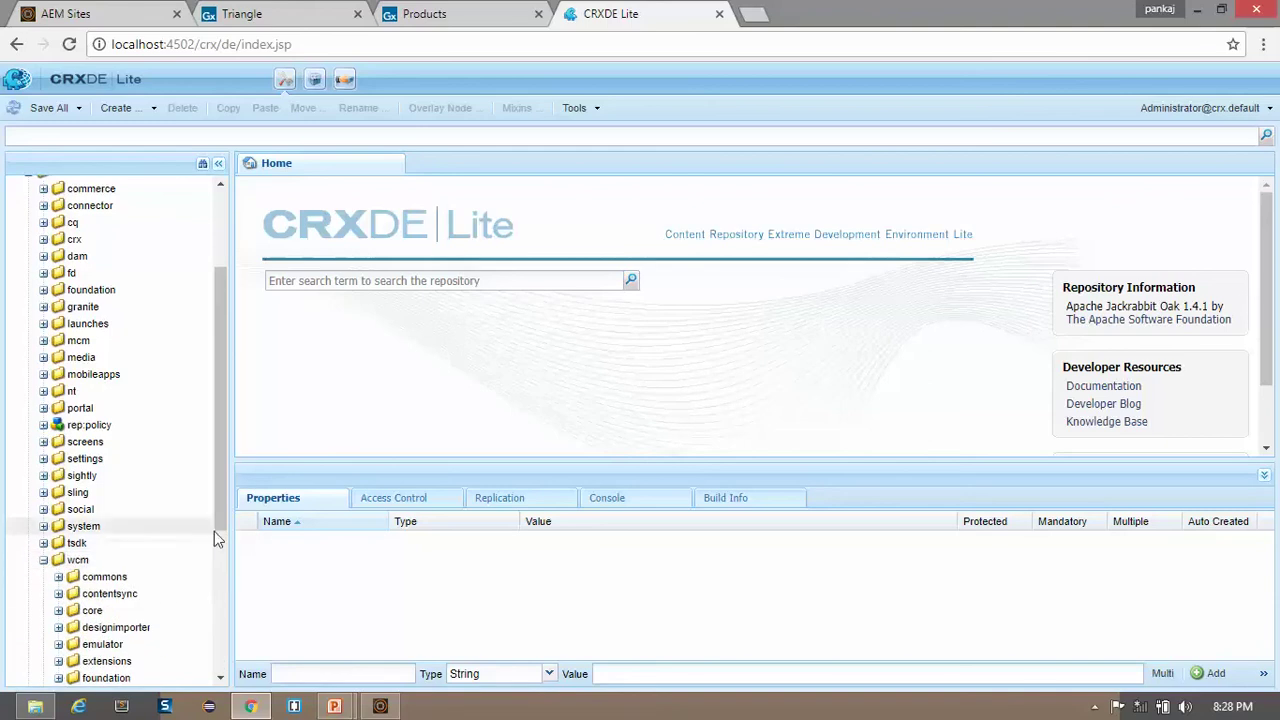
{"action": "left_click_drag", "start_coordinate": [223, 529], "coordinate": [223, 626]}
{"action": "scroll", "coordinate": [203, 610], "scroll_direction": "down", "scroll_amount": 2}
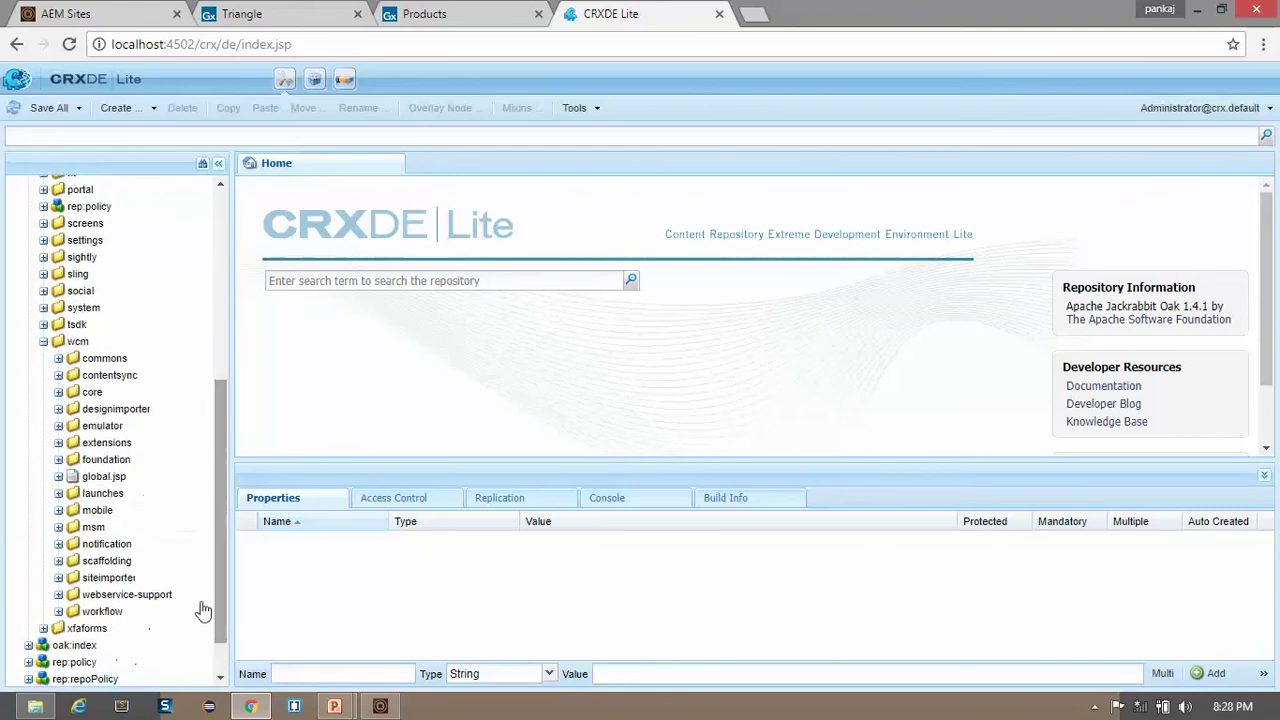
{"action": "left_click", "coordinate": [58, 459]}
{"action": "left_click", "coordinate": [73, 474]}
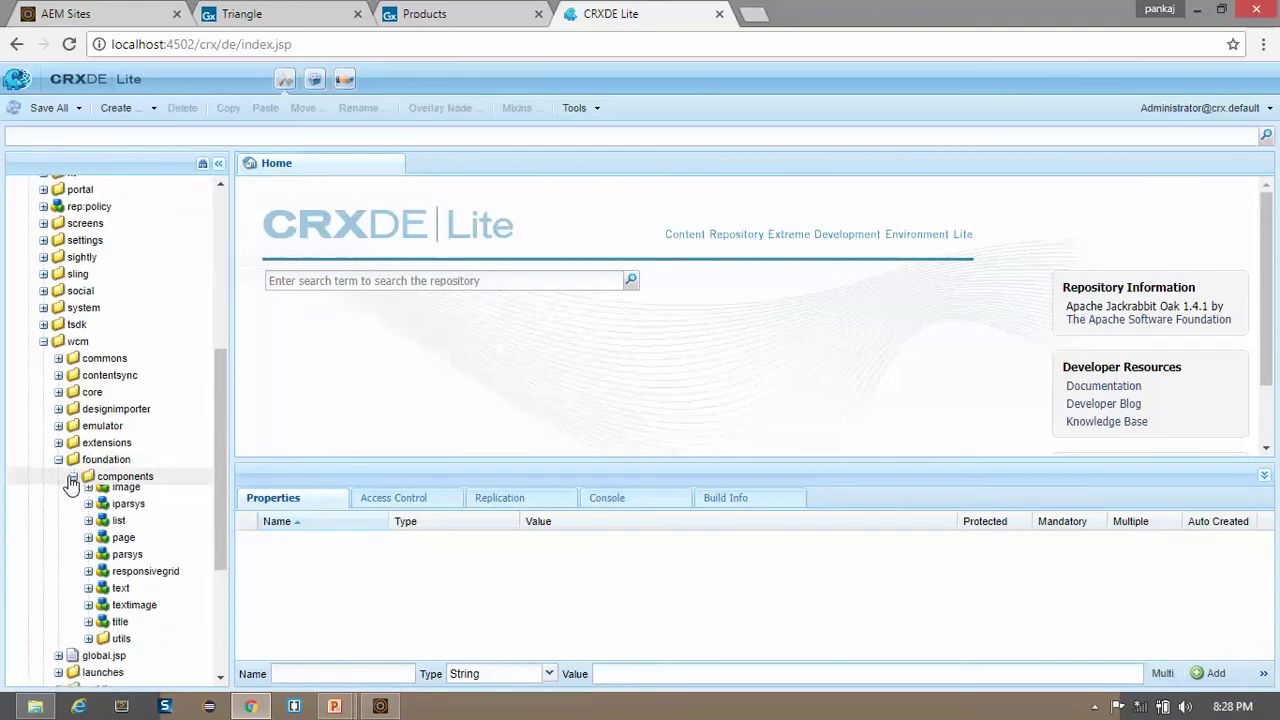
{"action": "left_click", "coordinate": [88, 628]}
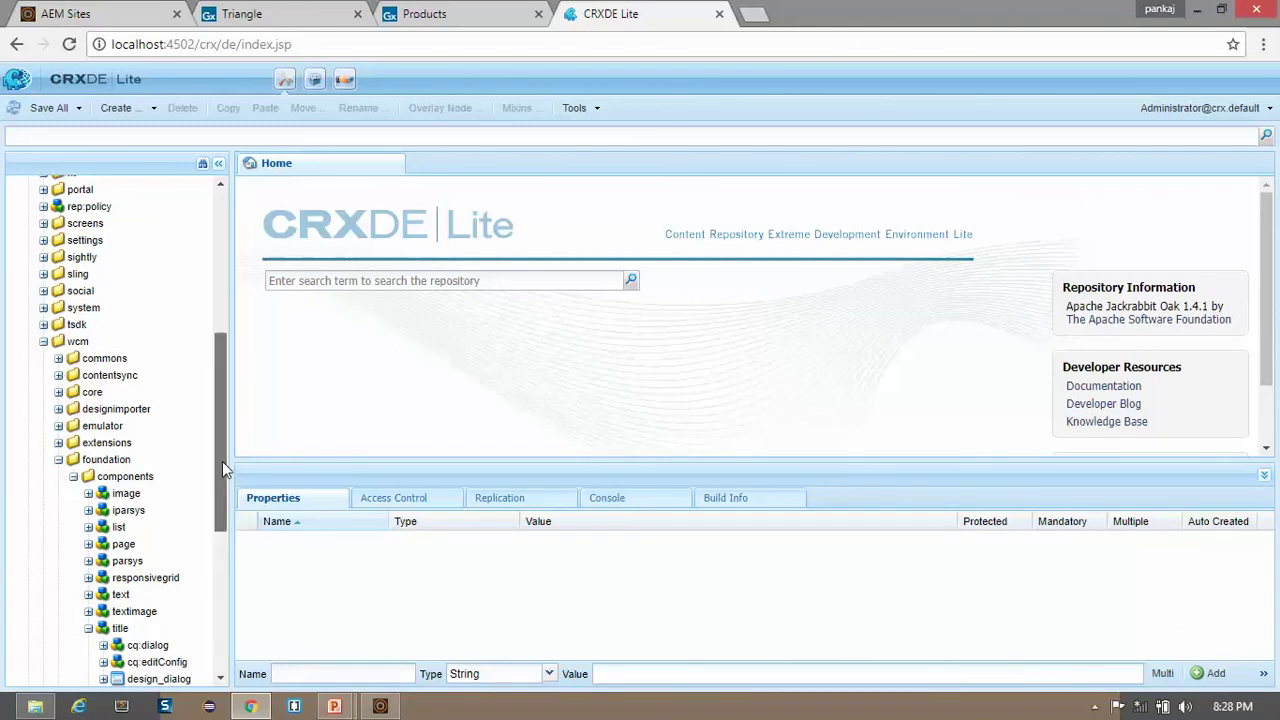
{"action": "left_click_drag", "start_coordinate": [222, 461], "coordinate": [215, 623]}
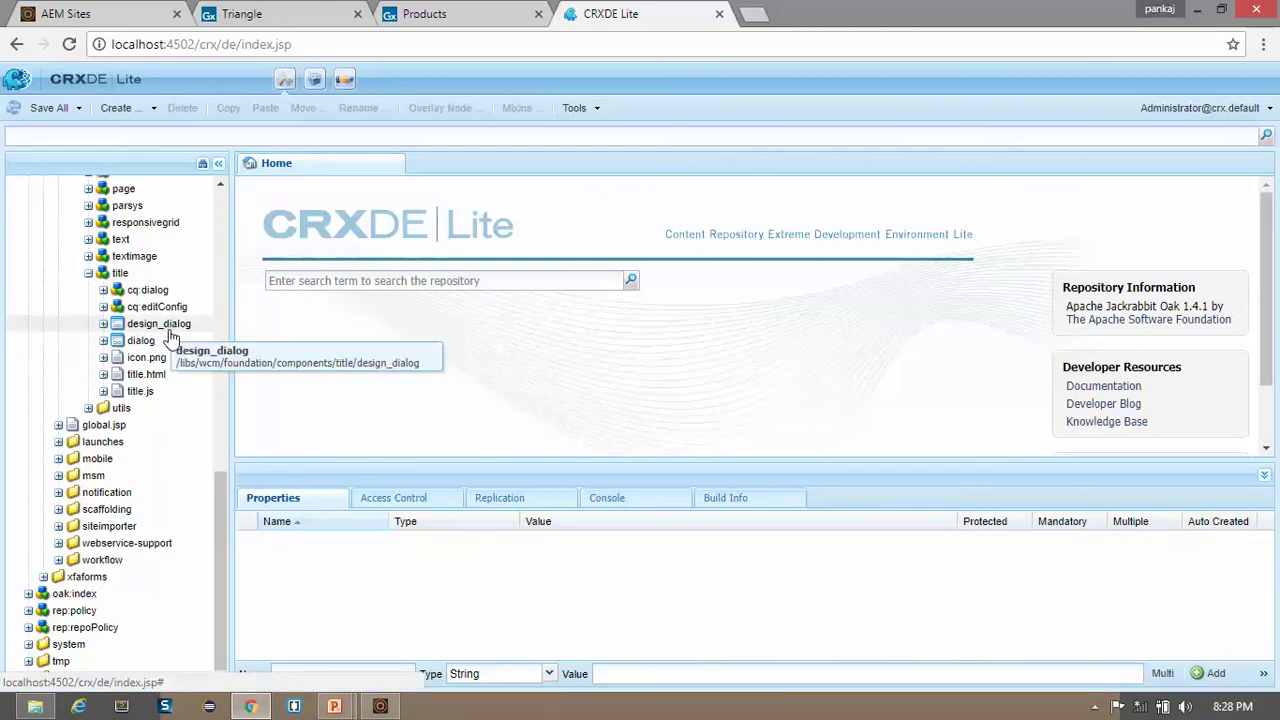
- Reveal the /etc/designs and /content/website storage bullets, then return to CRXDE Lite
{"action": "key", "text": "alt+Tab"}
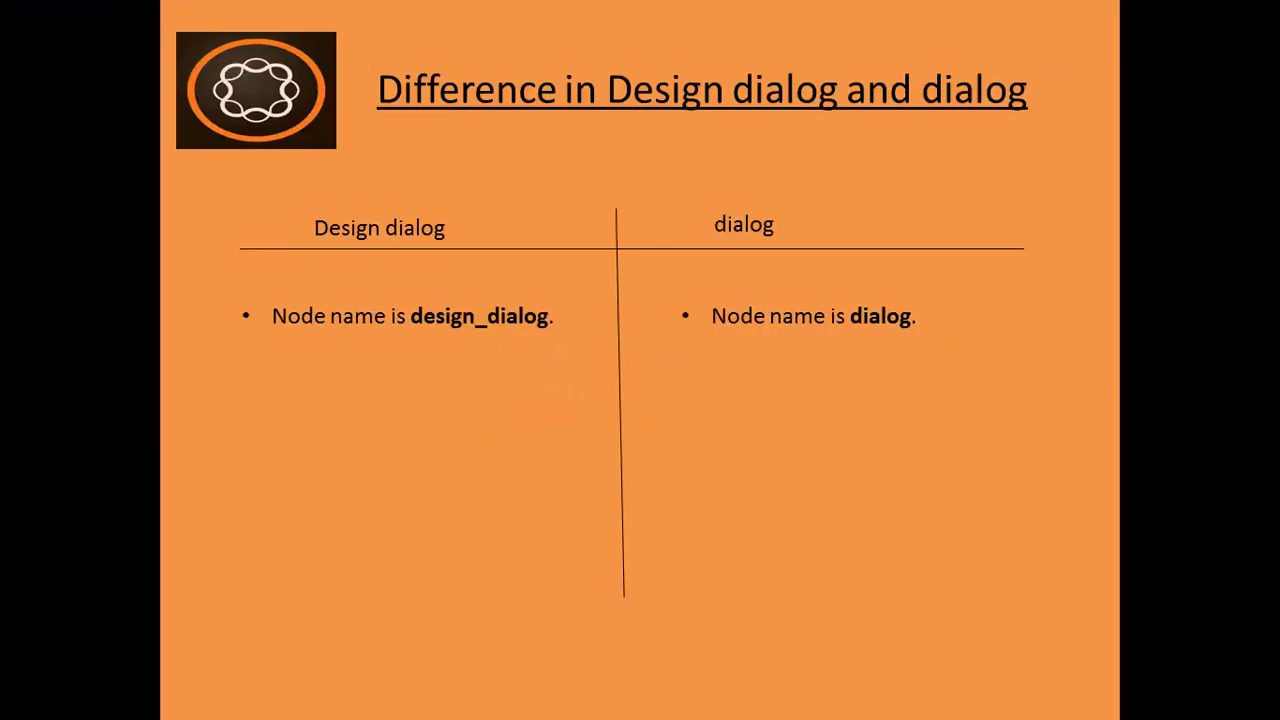
{"action": "key", "text": "Right"}
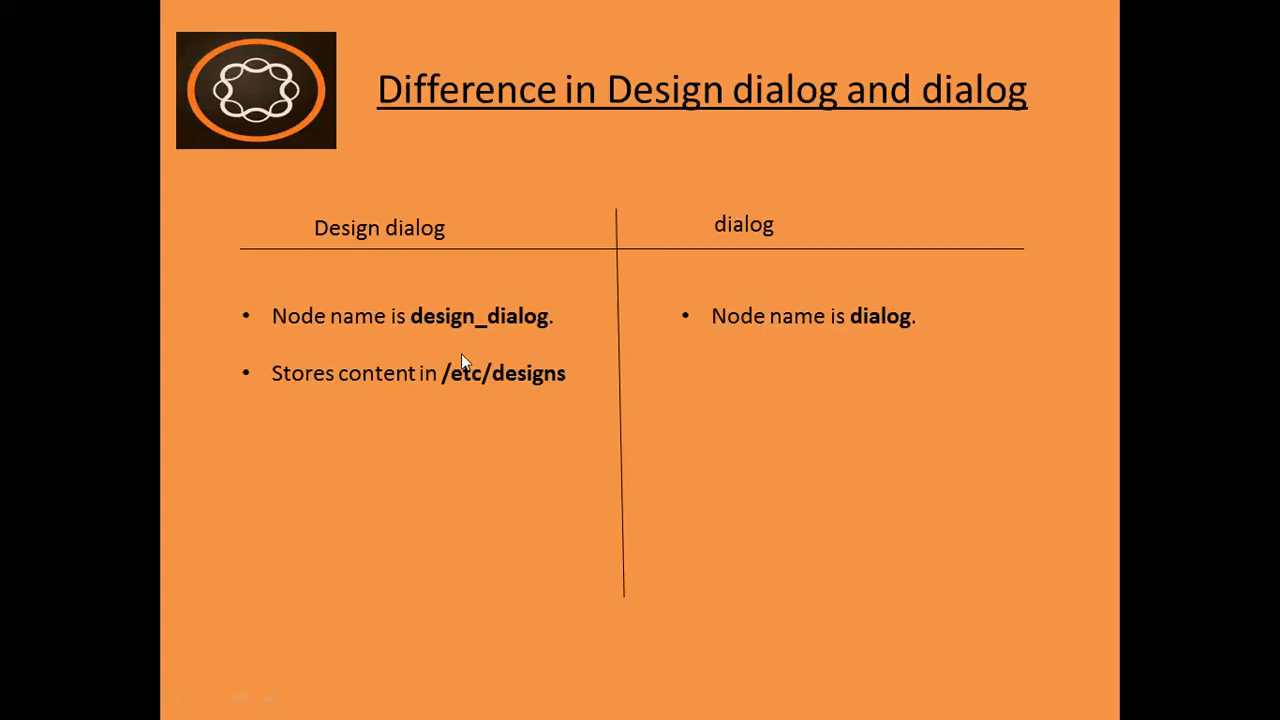
{"action": "key", "text": "Right"}
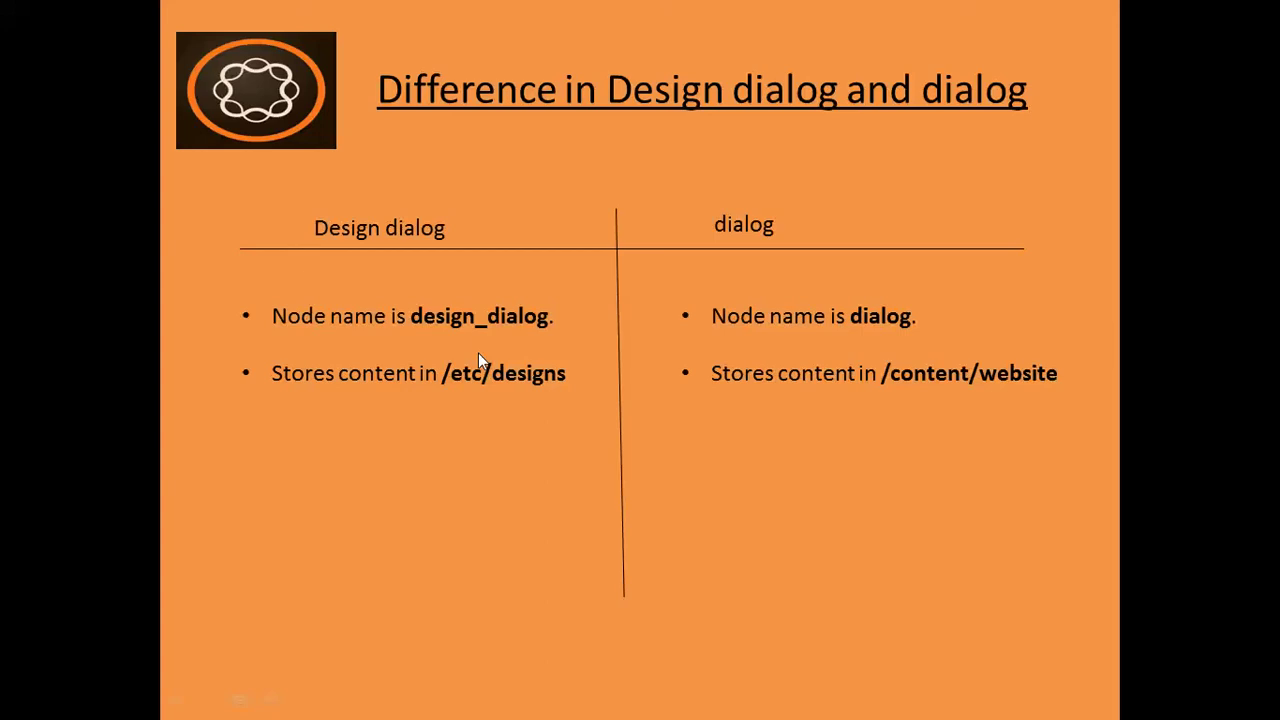
{"action": "key", "text": "alt+Tab"}
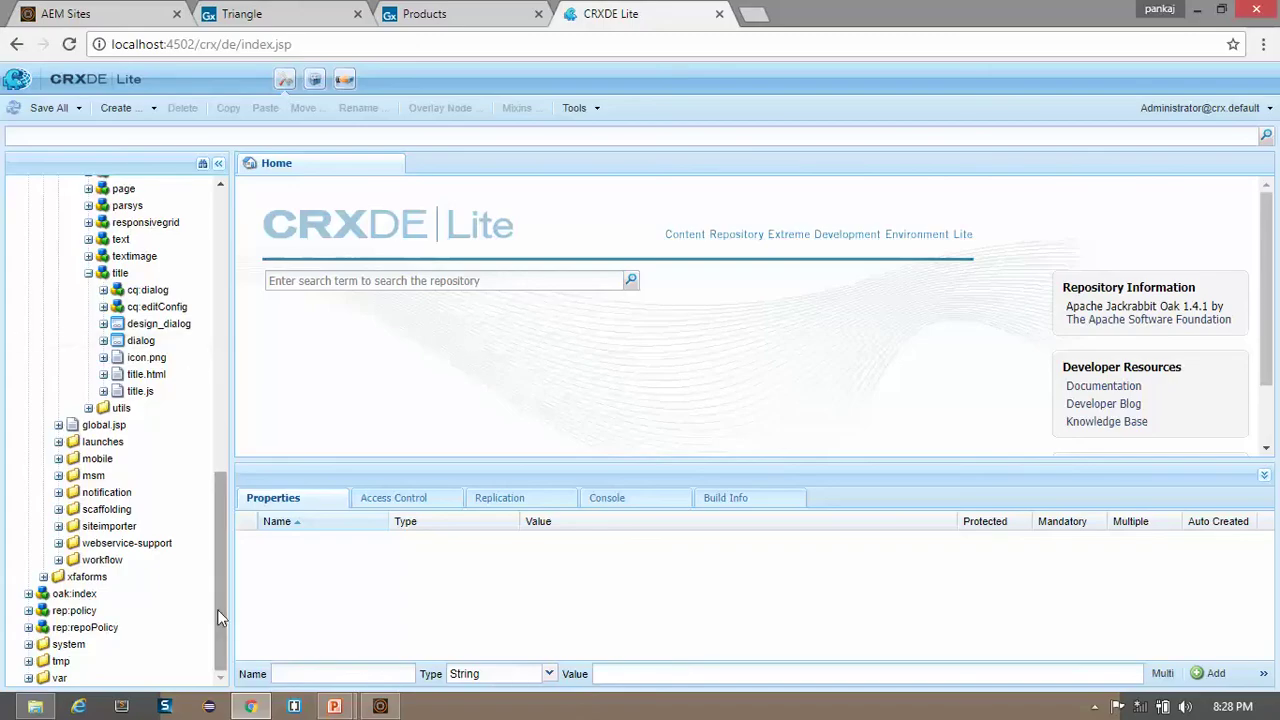
- Collapse libs and expand etc > designs in the repository tree
{"action": "left_click_drag", "start_coordinate": [220, 599], "coordinate": [223, 250]}
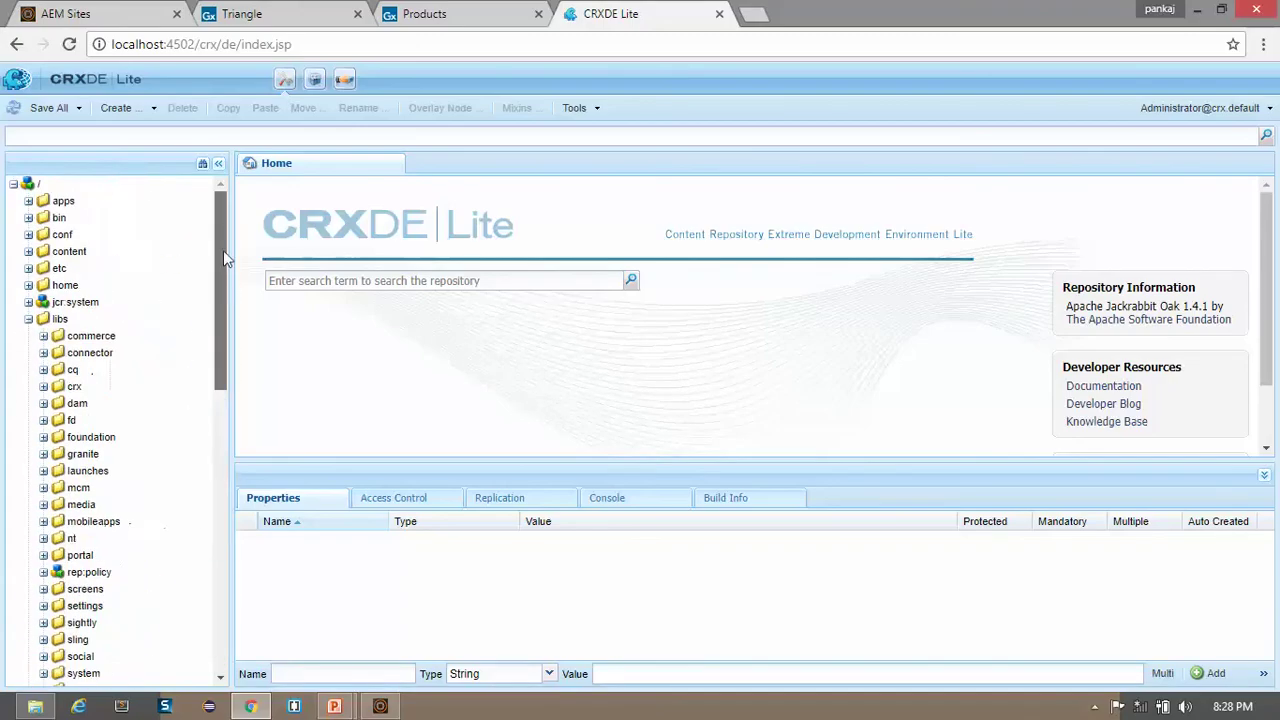
{"action": "left_click", "coordinate": [29, 319]}
{"action": "left_click", "coordinate": [28, 268]}
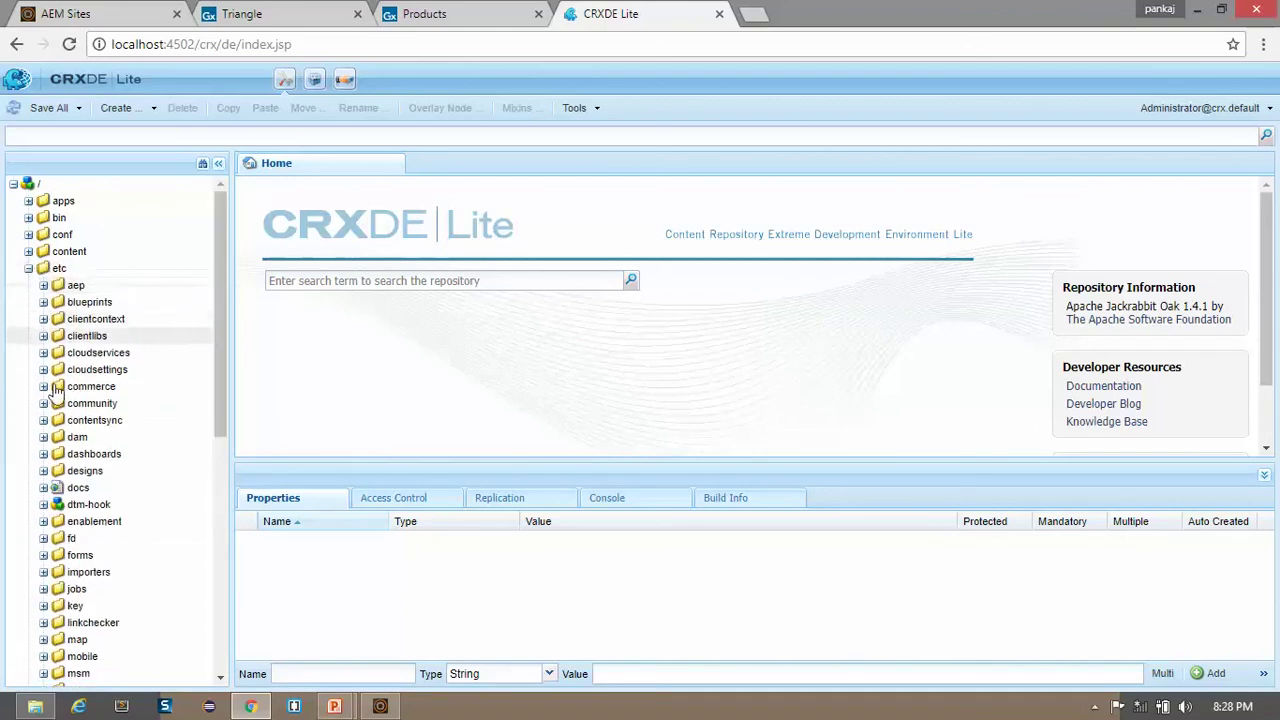
{"action": "scroll", "coordinate": [218, 390], "scroll_direction": "down", "scroll_amount": 1}
{"action": "scroll", "coordinate": [218, 390], "scroll_direction": "down", "scroll_amount": 1}
{"action": "left_click", "coordinate": [43, 383]}
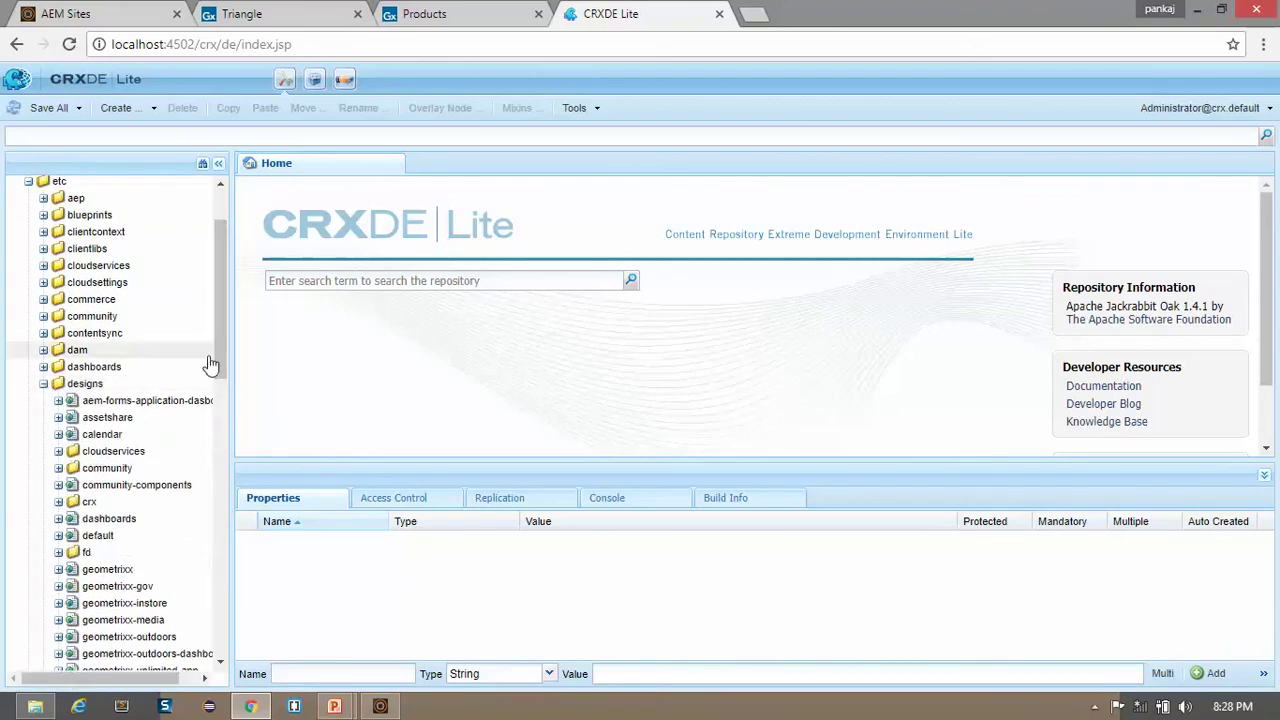
{"action": "left_click_drag", "start_coordinate": [219, 346], "coordinate": [221, 466]}
- Open the training design to load its properties and show its jcr:content and clientlib children
{"action": "double_click", "coordinate": [99, 456]}
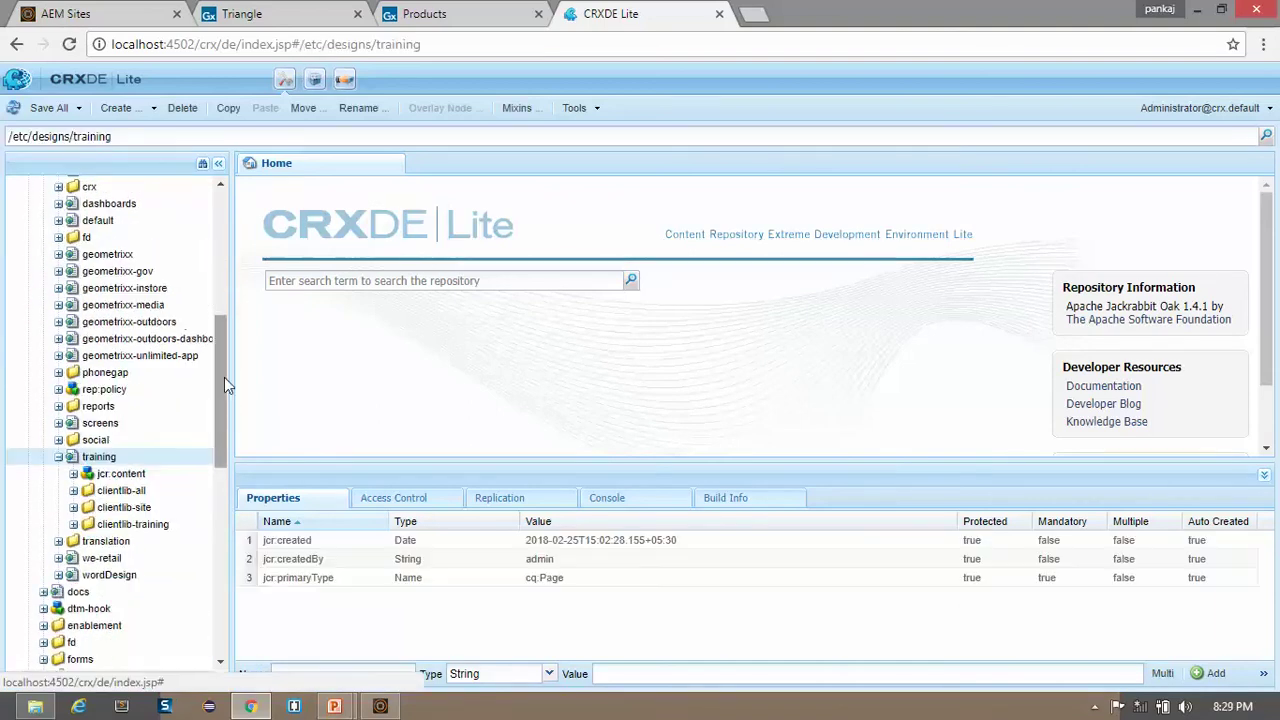
{"action": "left_click", "coordinate": [57, 458]}
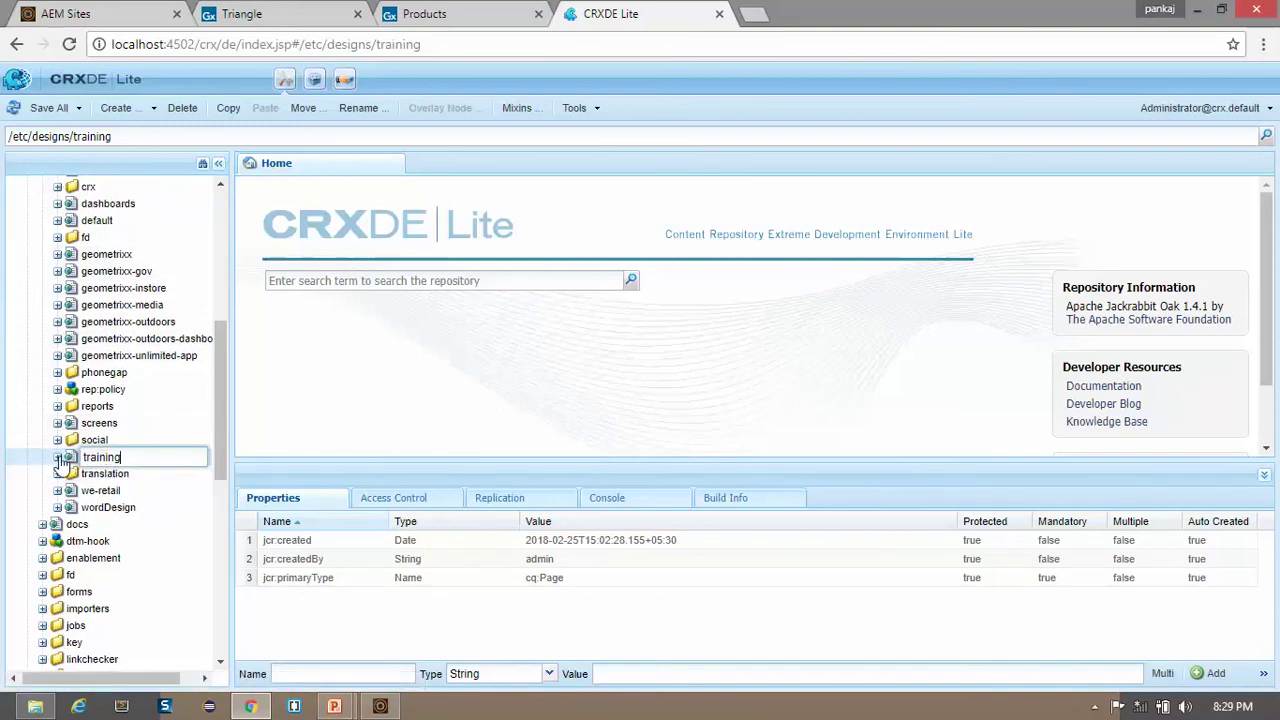
{"action": "left_click", "coordinate": [58, 457]}
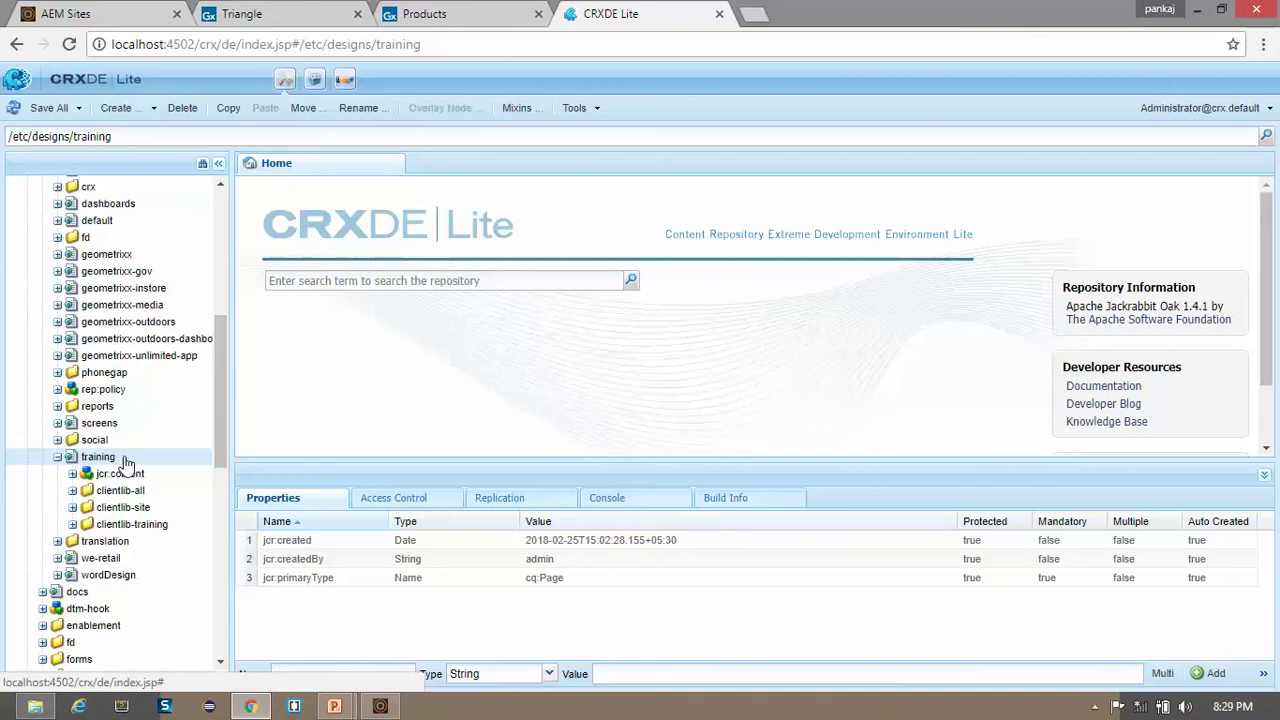
{"action": "left_click_drag", "start_coordinate": [220, 380], "coordinate": [214, 215]}
- Collapse etc, expand content, and open the we-train site and its en page
{"action": "left_click", "coordinate": [28, 268]}
{"action": "left_click", "coordinate": [28, 251]}
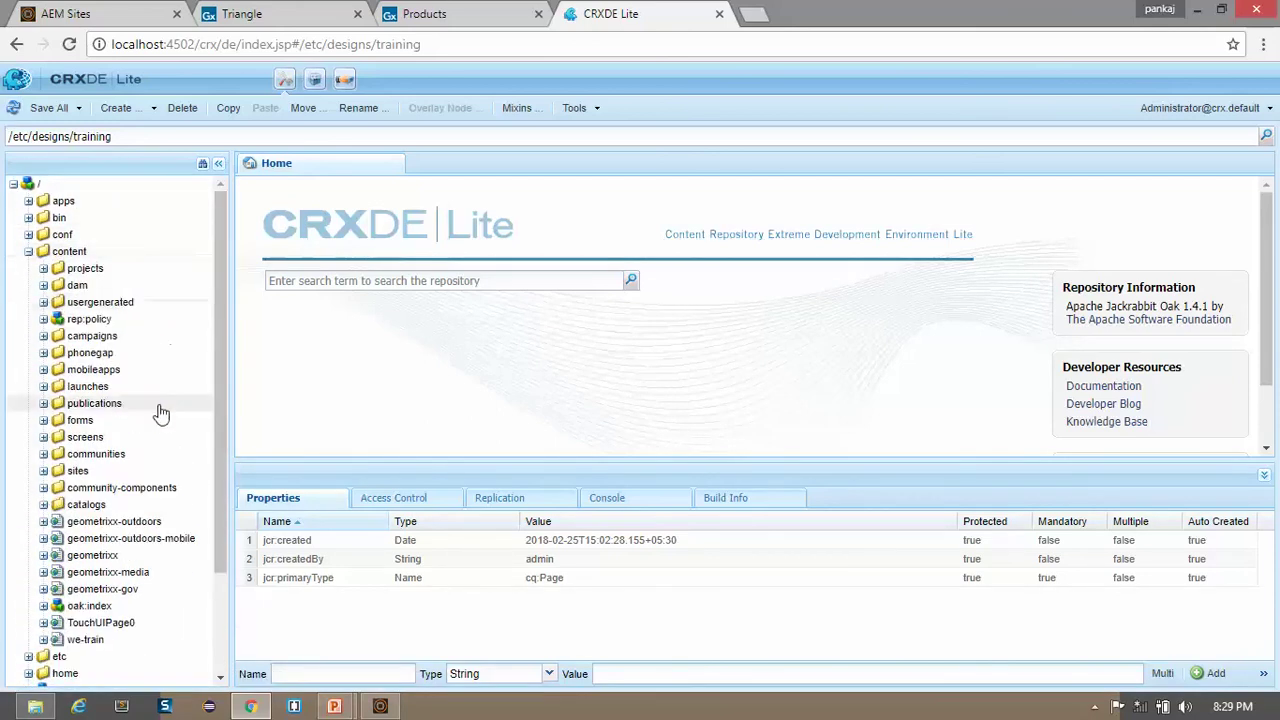
{"action": "left_click", "coordinate": [100, 641]}
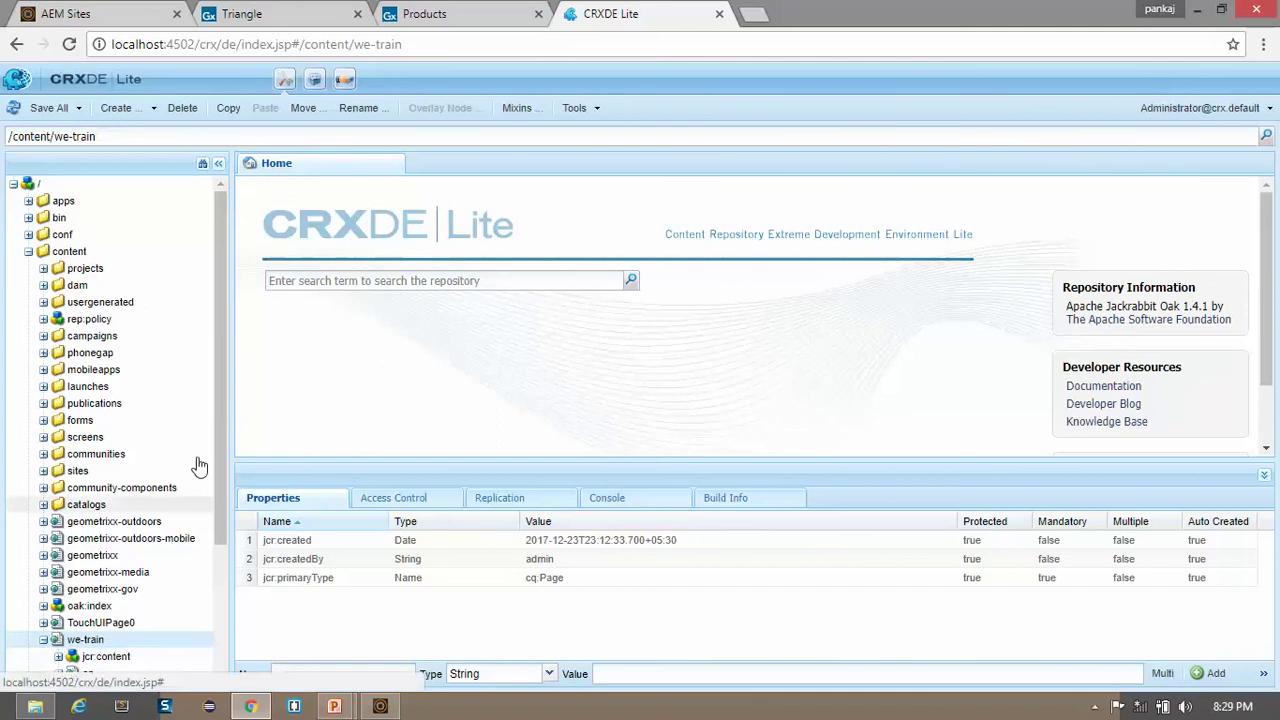
{"action": "scroll", "coordinate": [219, 483], "scroll_direction": "down", "scroll_amount": 5}
{"action": "left_click", "coordinate": [104, 494]}
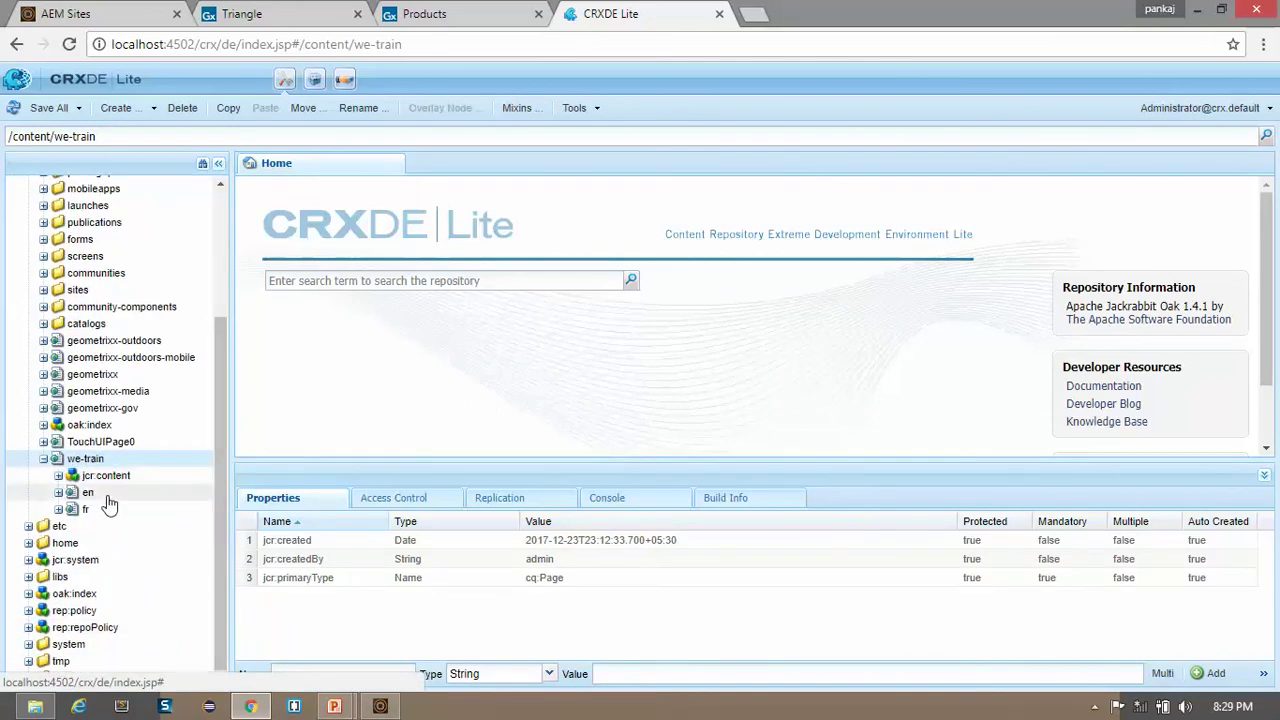